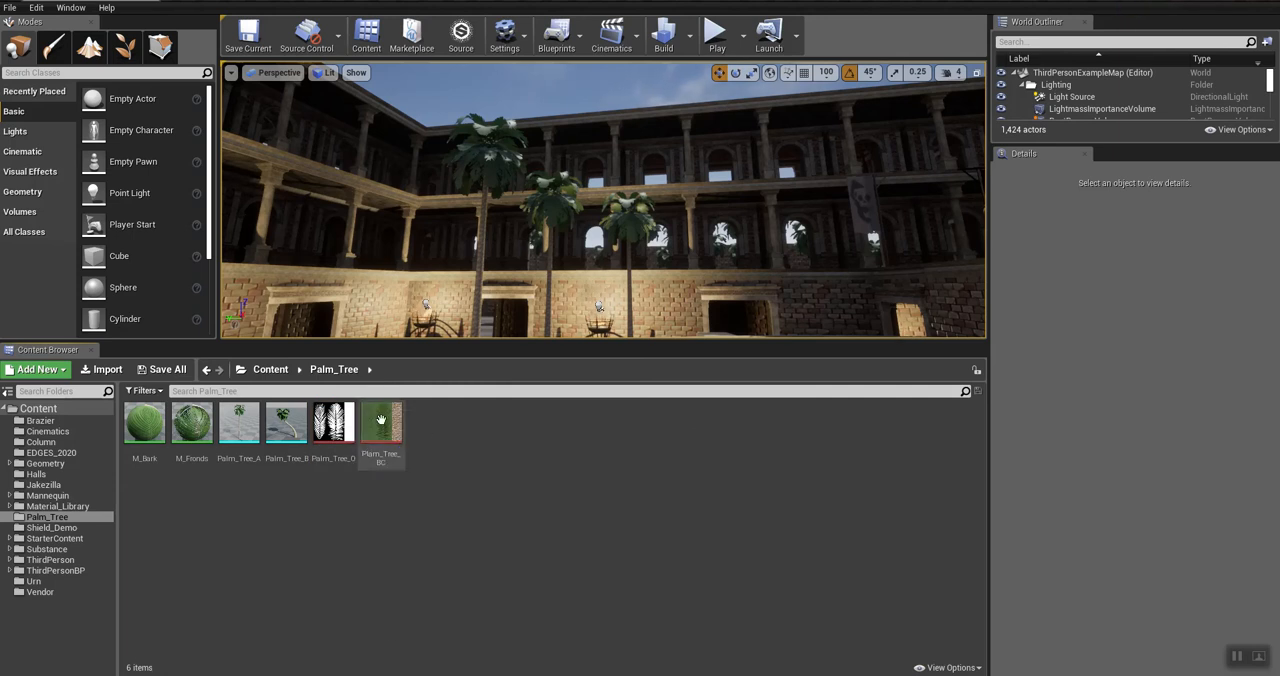
# Step: Open the M_Bark material from the Palm_Tree folder and inspect its Texture Sample node and the constant feeding Metallic
pyautogui.moveTo(381, 421)
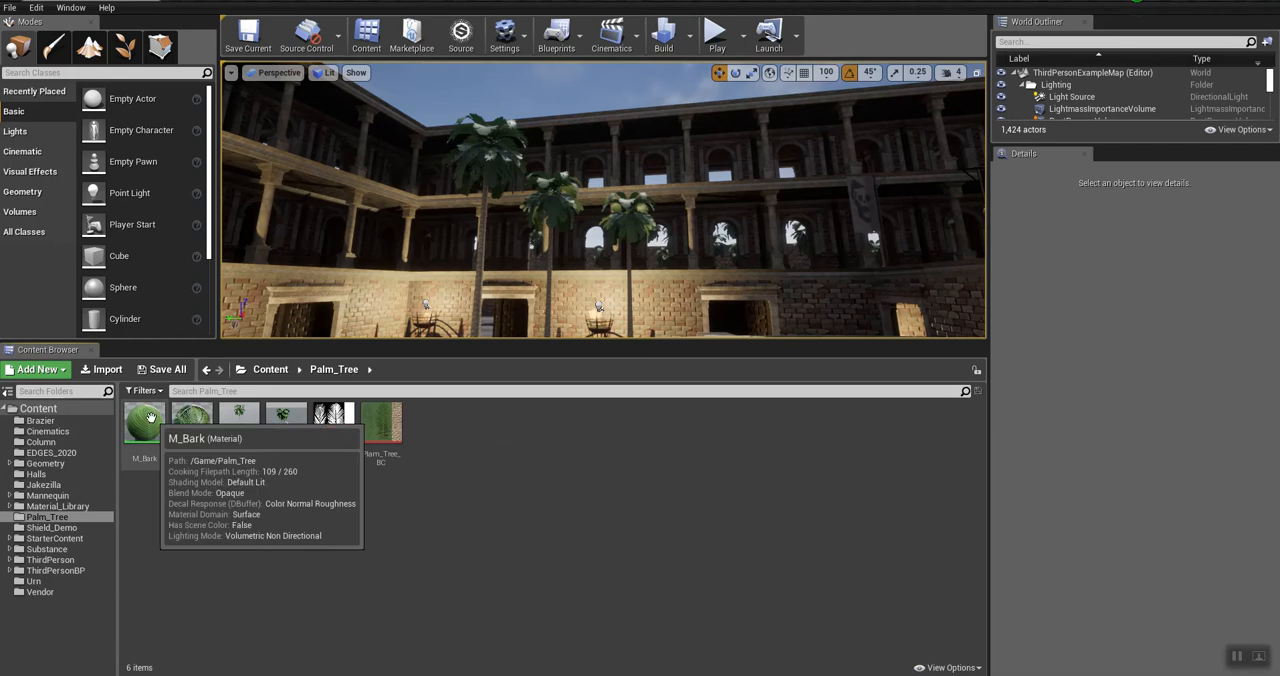
pyautogui.doubleClick(147, 420)
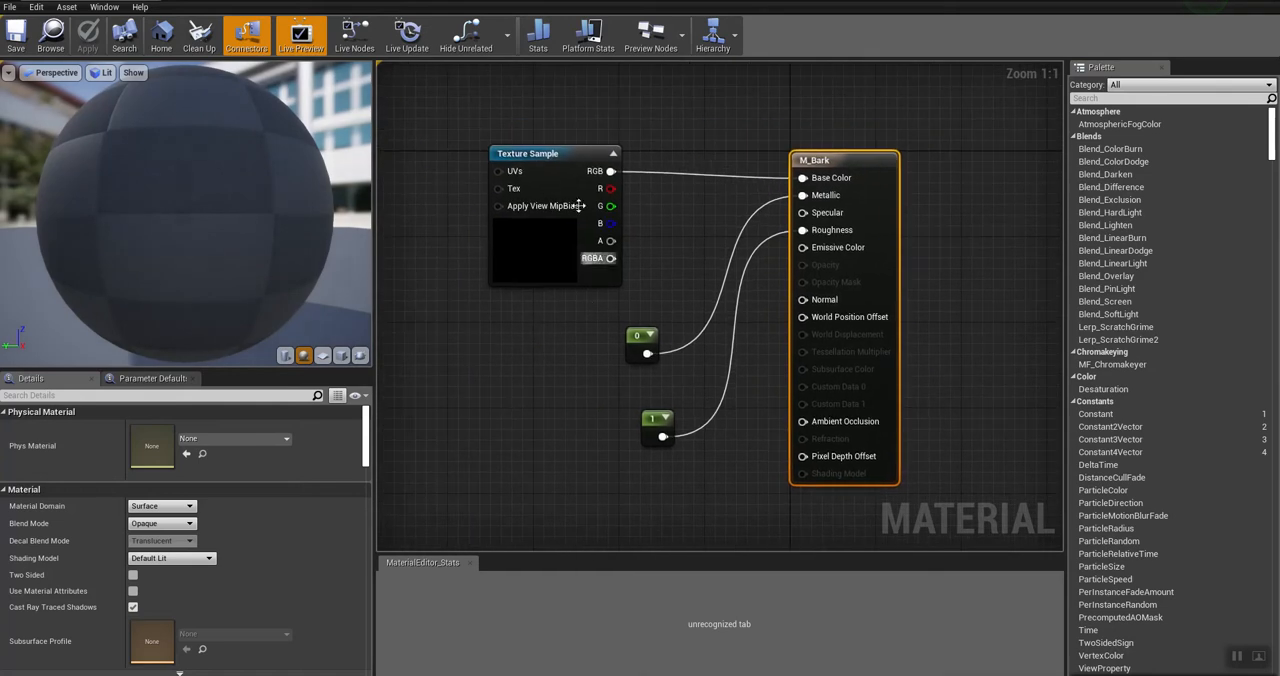
pyautogui.click(561, 157)
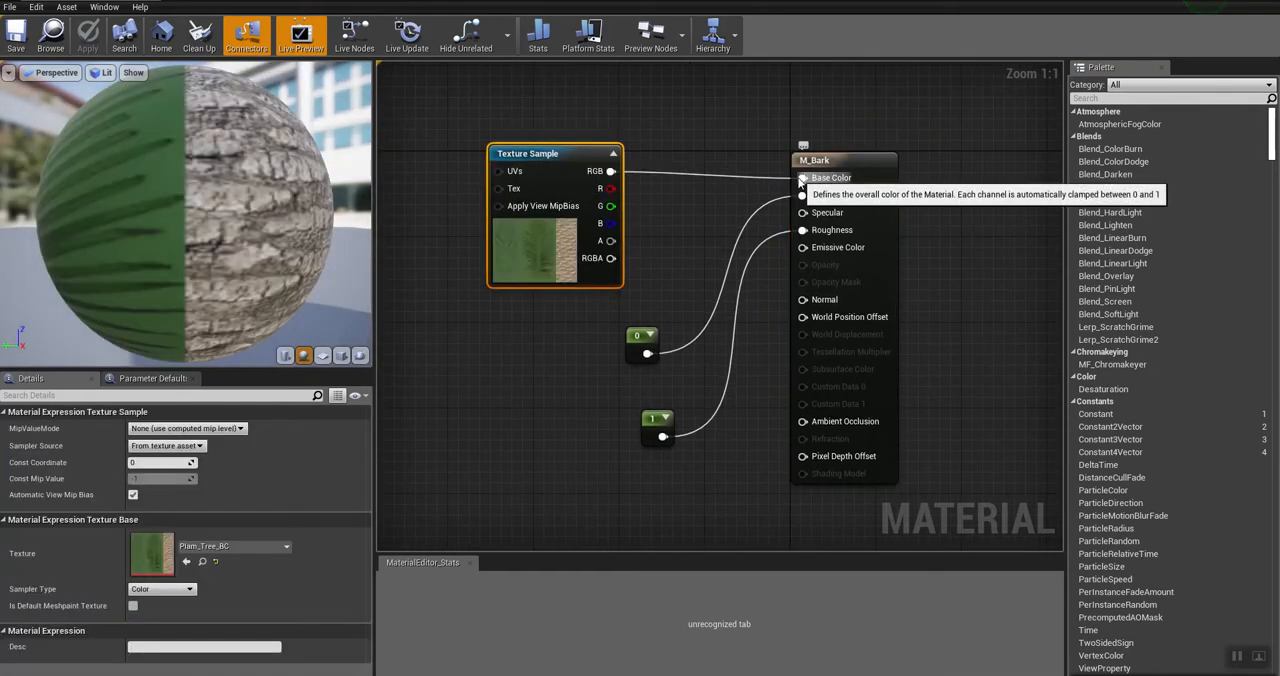
pyautogui.click(640, 341)
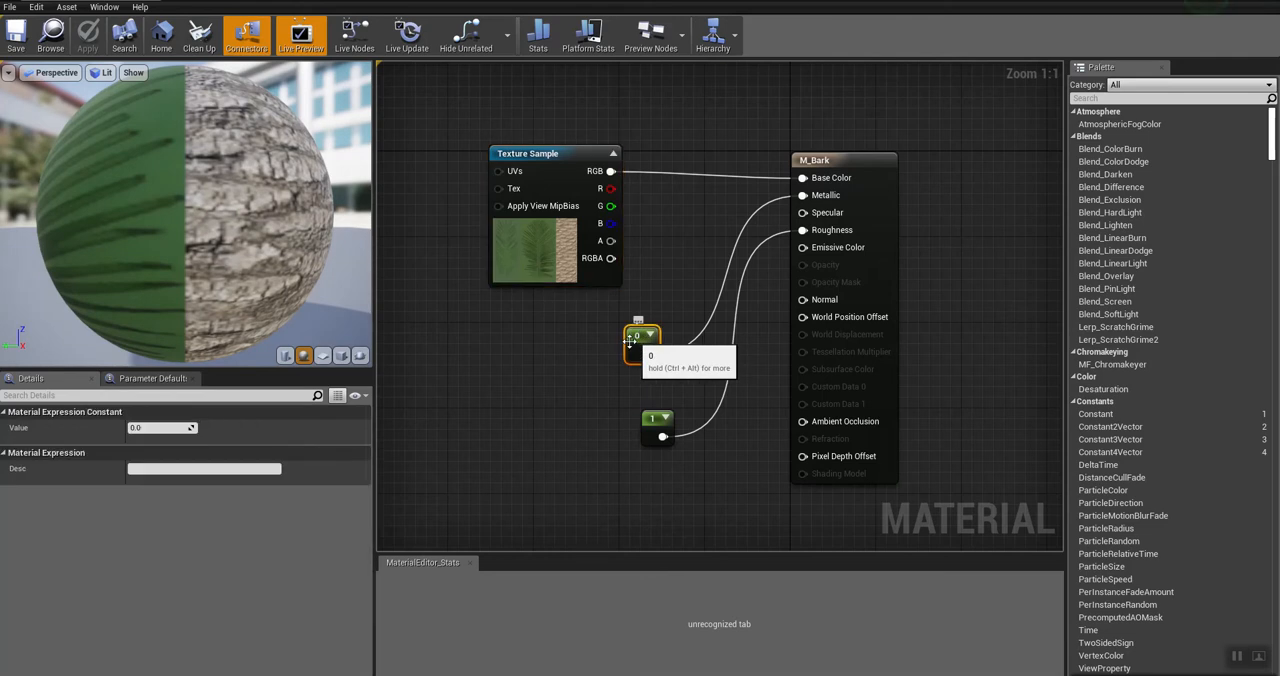
# Step: Add a trial Constant node to the M_Bark graph below the Texture Sample and delete it
pyautogui.rightClick(539, 335)
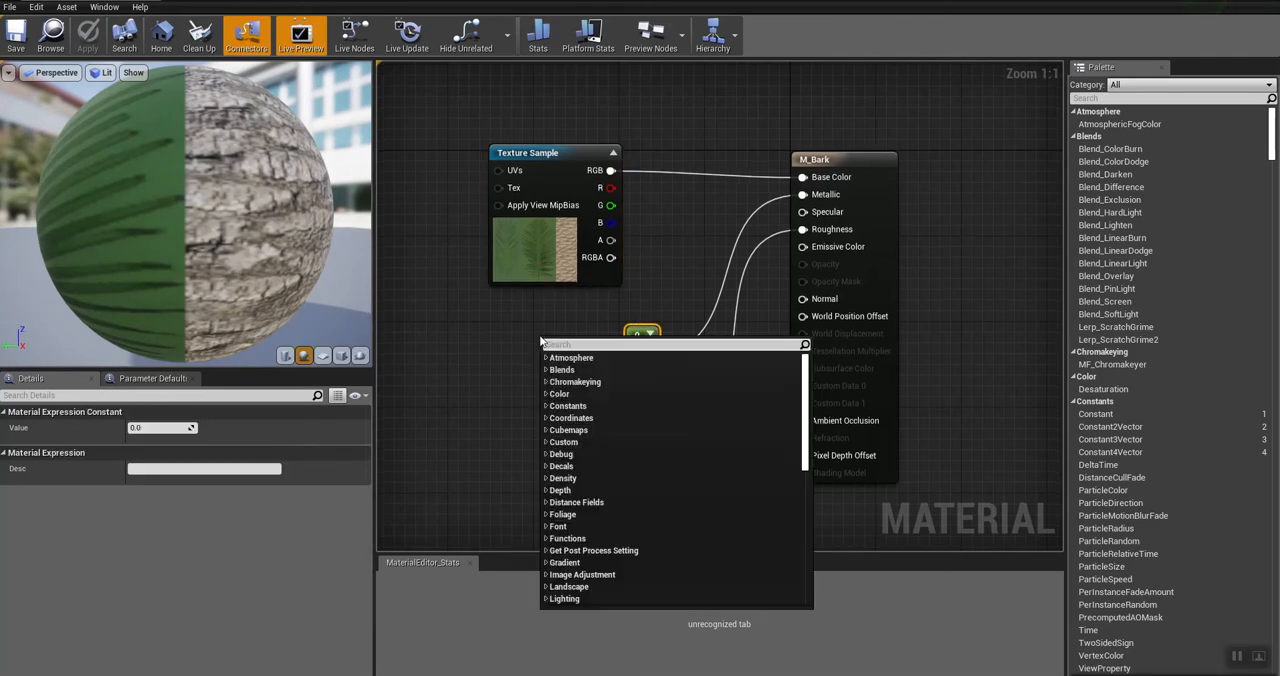
pyautogui.click(551, 406)
pyautogui.click(569, 418)
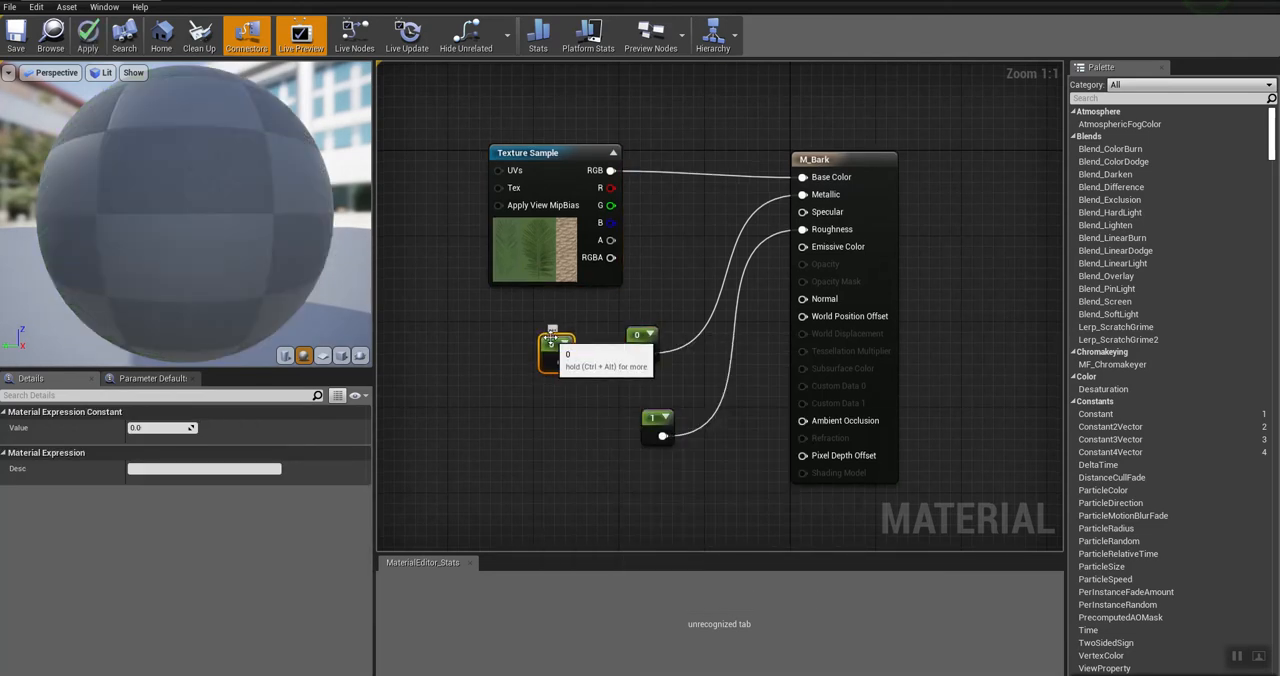
pyautogui.moveTo(547, 361); pyautogui.dragTo(519, 361)
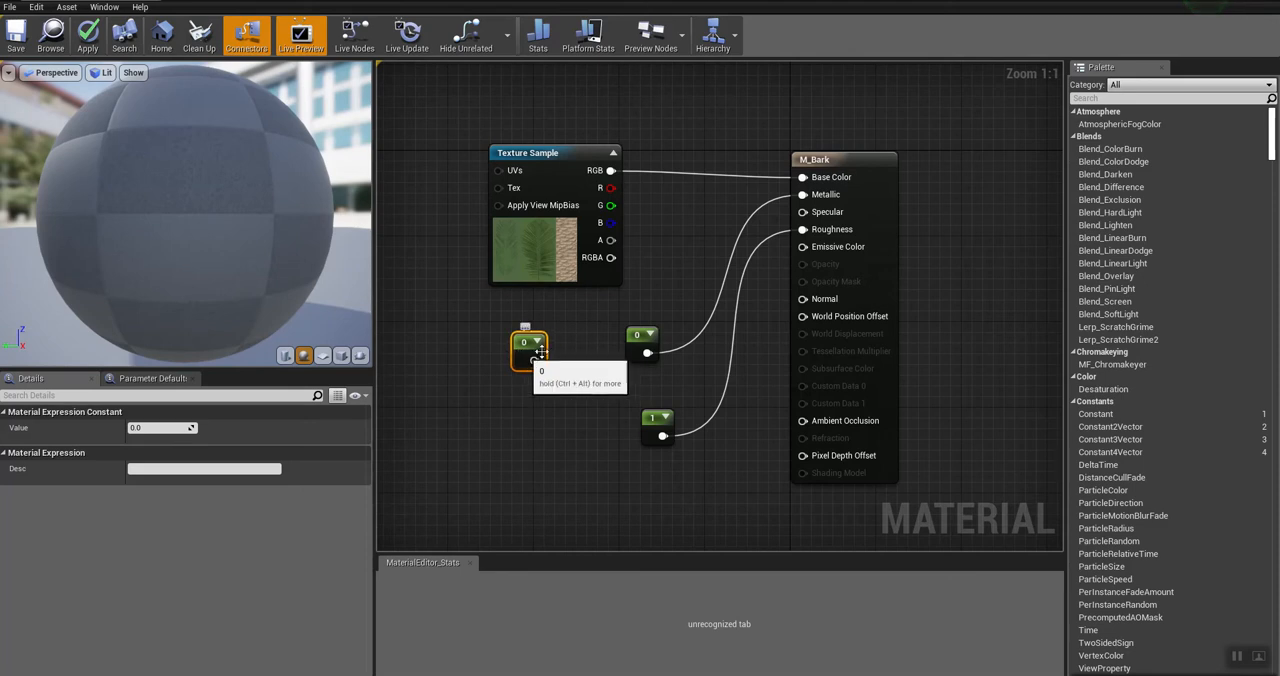
pyautogui.press('Delete')
# Step: Inspect the constant feeding Roughness in M_Bark and close the material without applying the changes
pyautogui.click(649, 420)
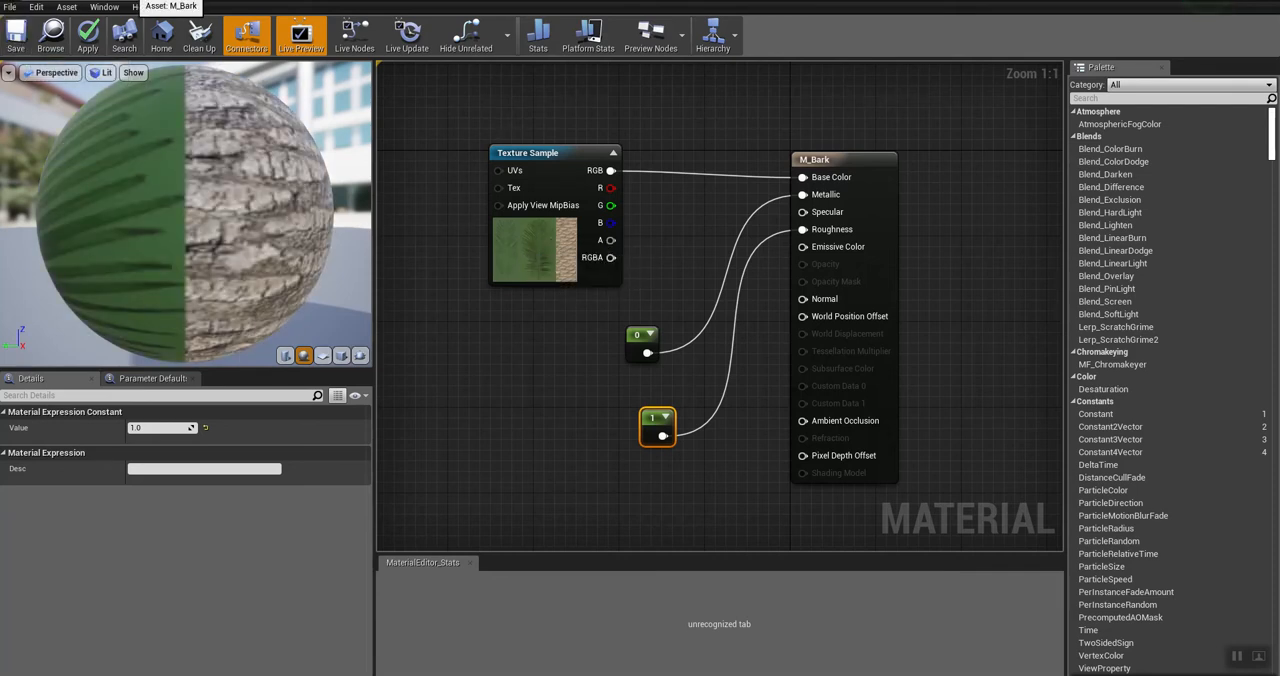
pyautogui.click(152, 3)
pyautogui.click(732, 381)
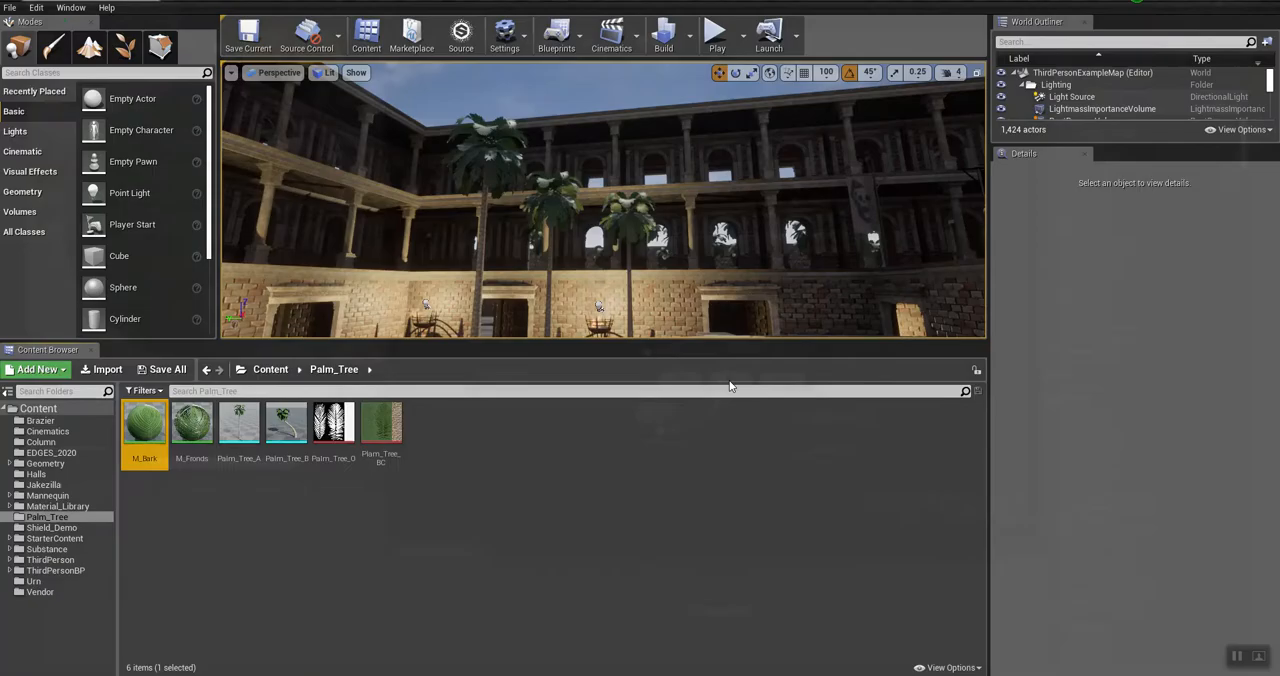
# Step: Open the M_Fronds material and examine its result node's Blend Mode, Shading Model and Two Sided settings along with the sphere preview
pyautogui.doubleClick(190, 428)
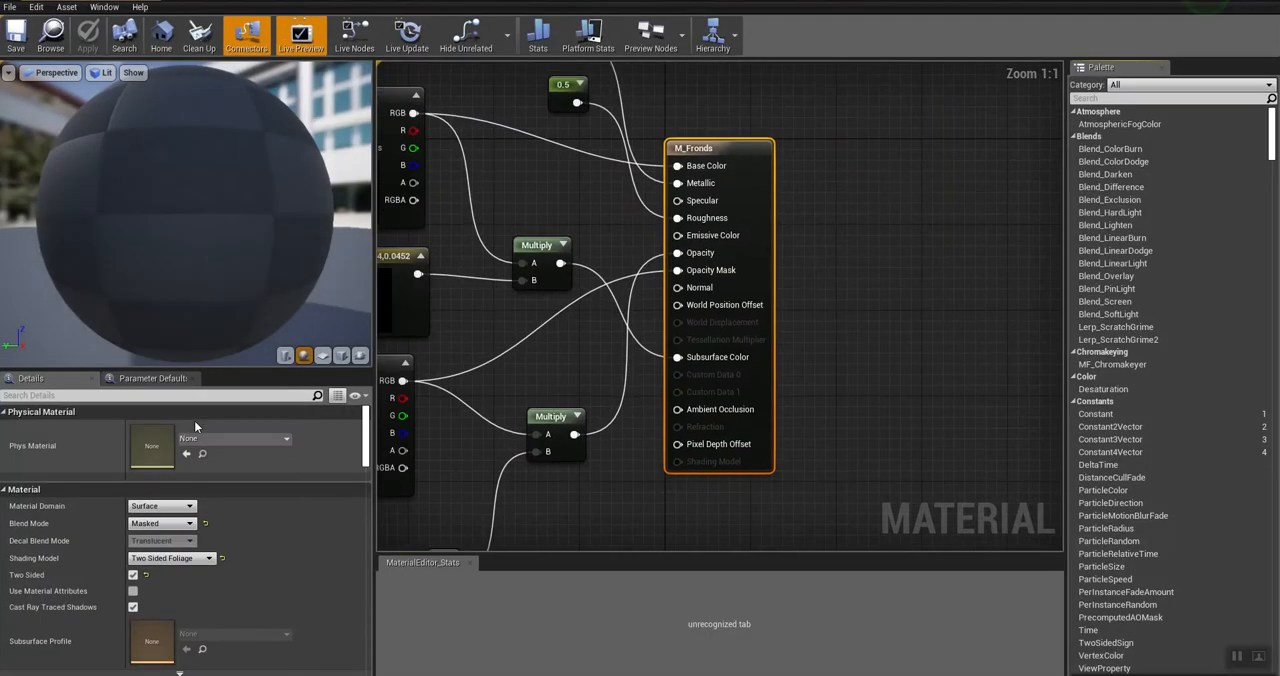
pyautogui.moveTo(521, 168); pyautogui.dragTo(686, 205, button='right')
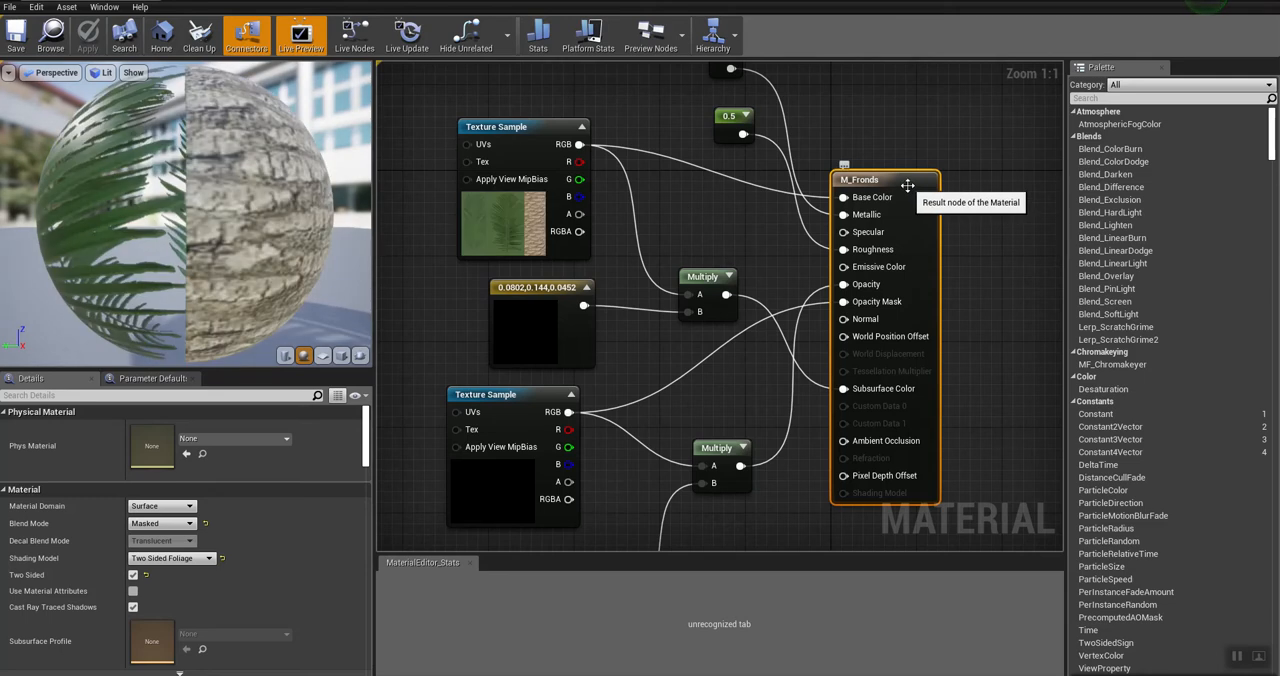
pyautogui.moveTo(894, 180)
pyautogui.mouseDown()
pyautogui.moveTo(901, 170)
pyautogui.moveTo(894, 180)
pyautogui.mouseUp()
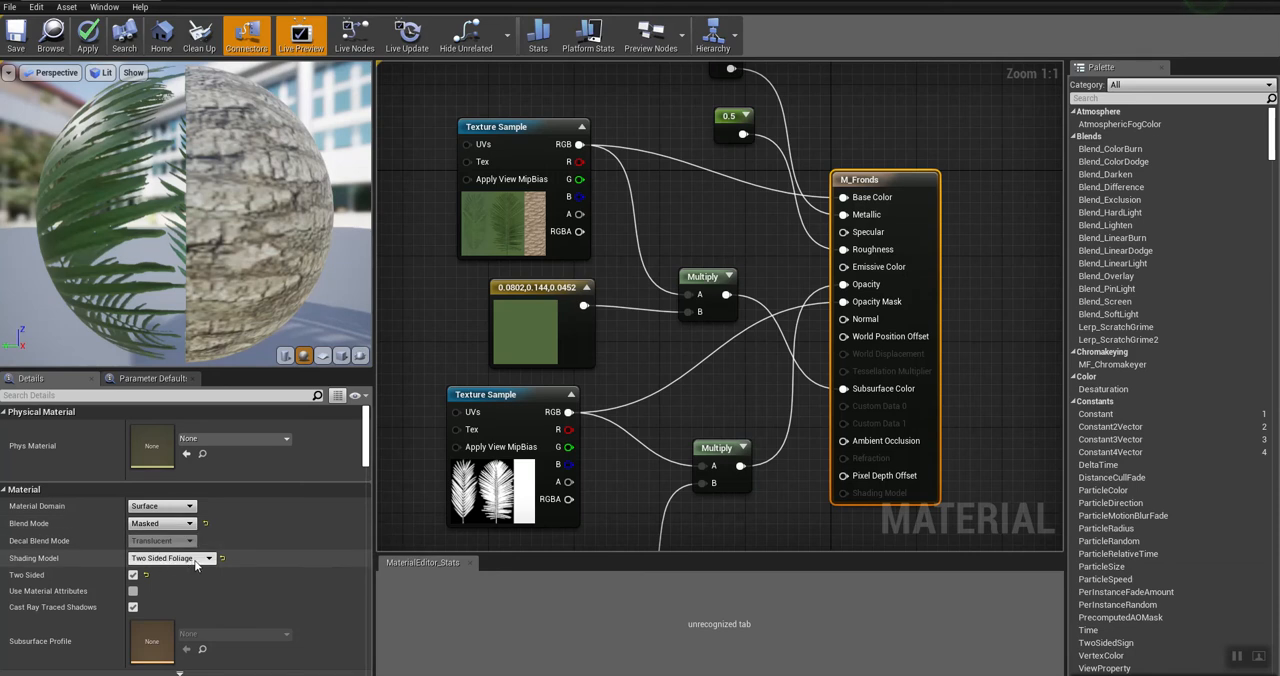
pyautogui.click(133, 577)
pyautogui.moveTo(190, 215); pyautogui.dragTo(241, 232)
pyautogui.moveTo(660, 219); pyautogui.dragTo(590, 334, button='right')
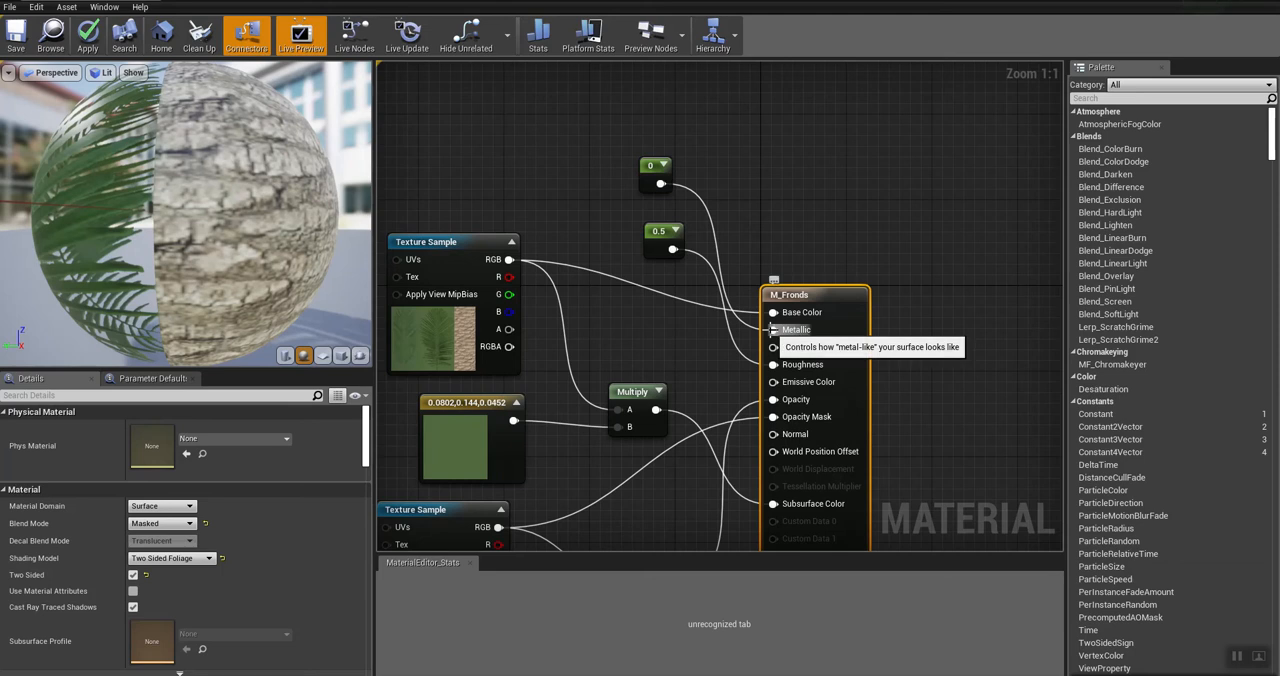
# Step: Add a trial Constant node above the M_Fronds node network and delete it
pyautogui.rightClick(567, 130)
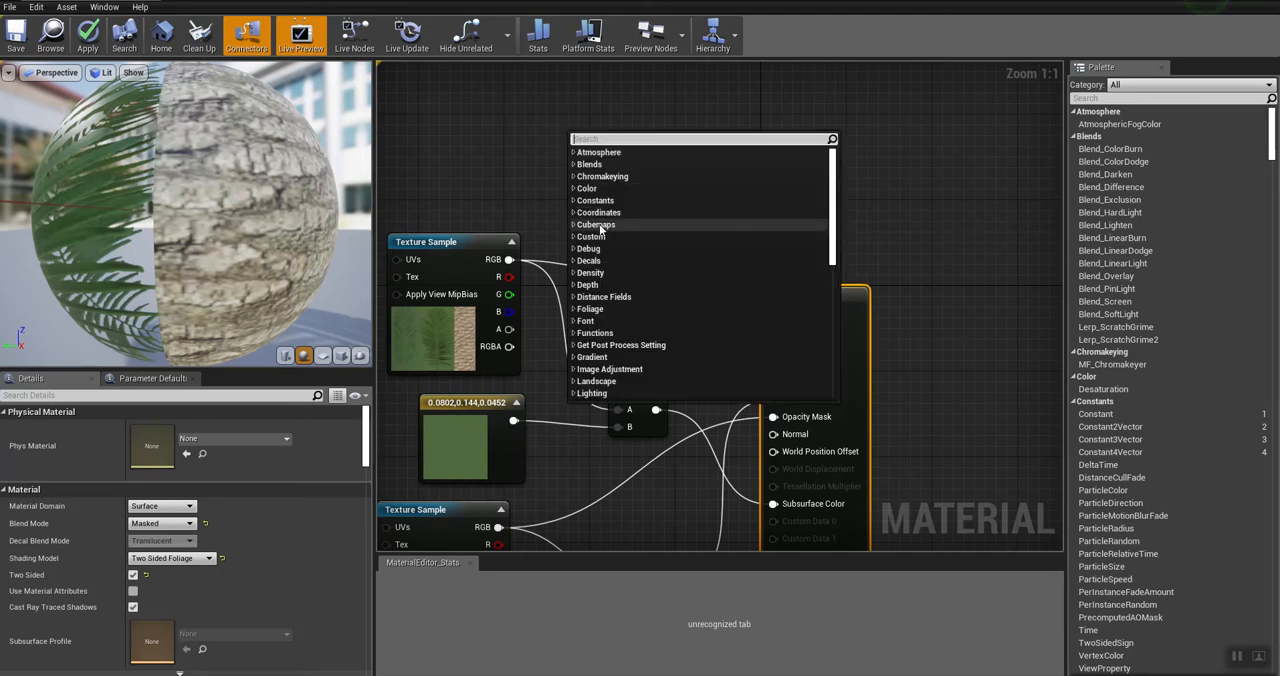
pyautogui.click(574, 201)
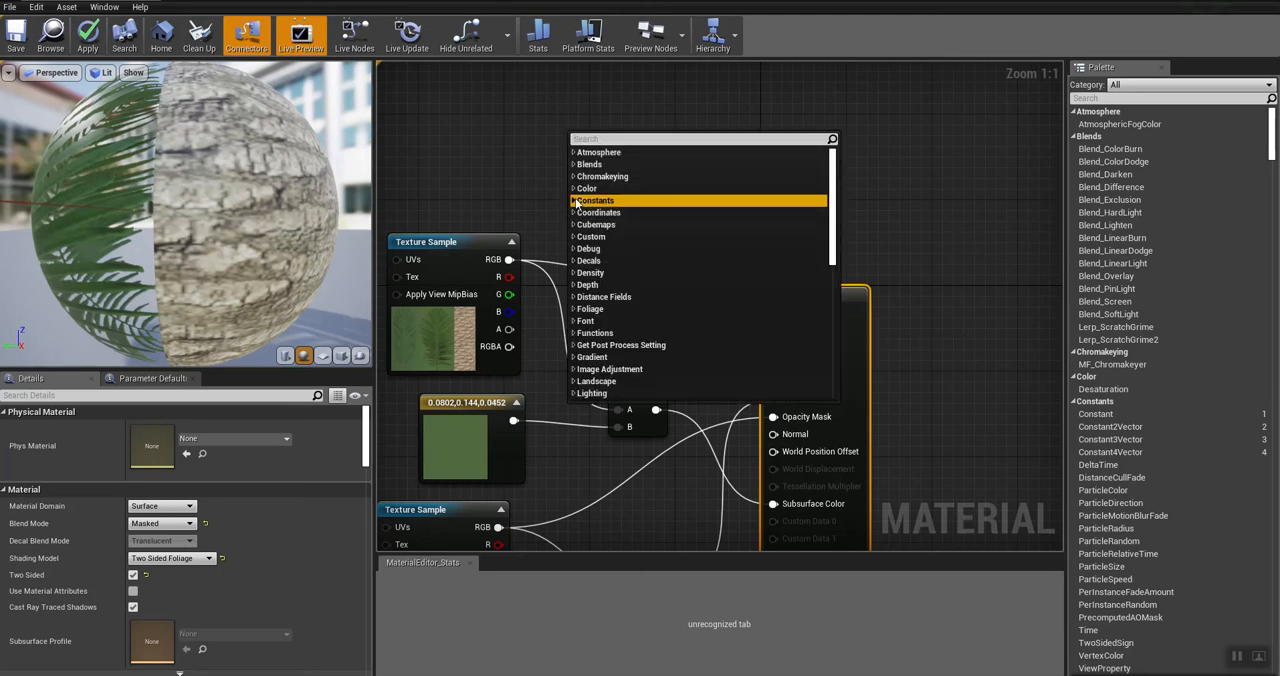
pyautogui.click(594, 212)
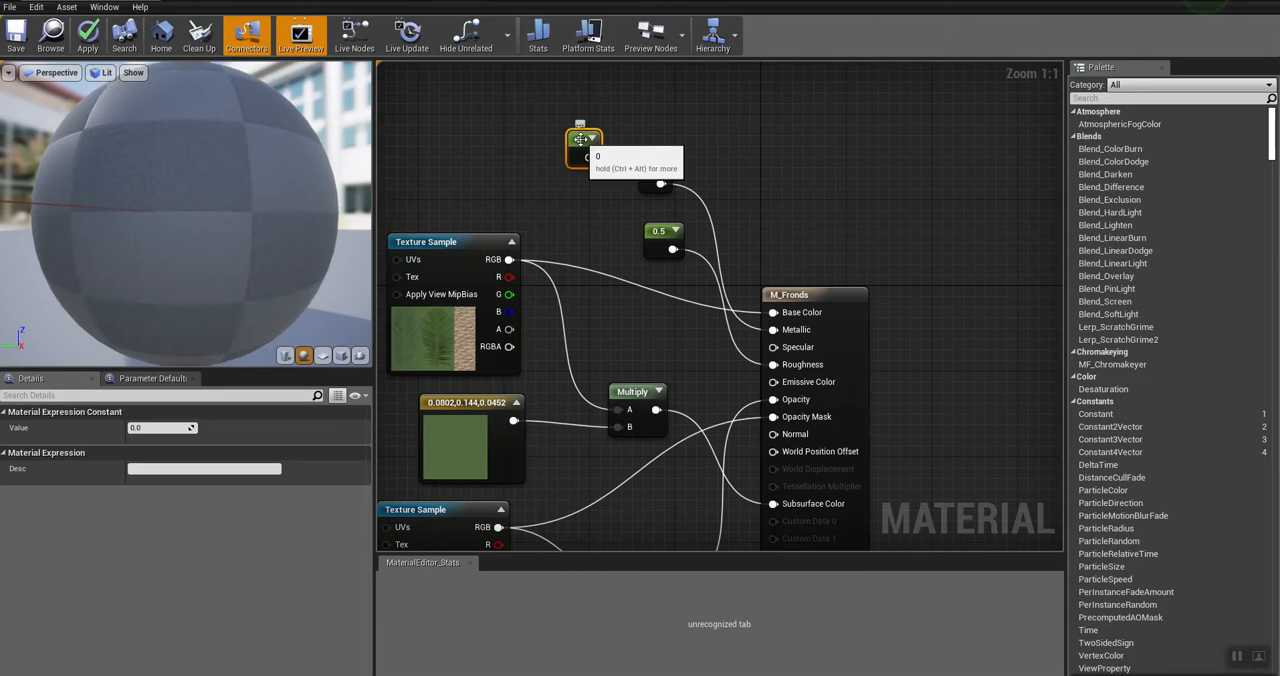
pyautogui.press('Delete')
# Step: Inspect the Roughness constant, the Palm_Tree_O Texture Sample, and the Multiply and constant nodes that feed Opacity
pyautogui.click(658, 232)
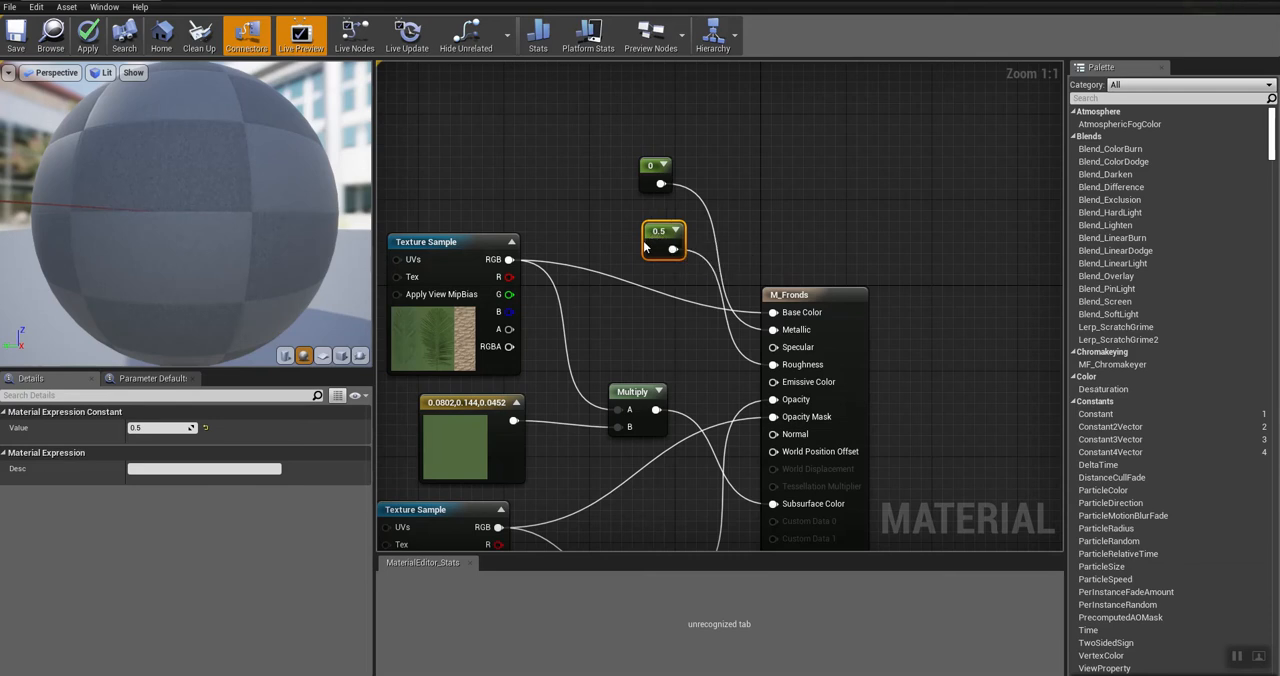
pyautogui.moveTo(605, 343); pyautogui.dragTo(650, 66, button='right')
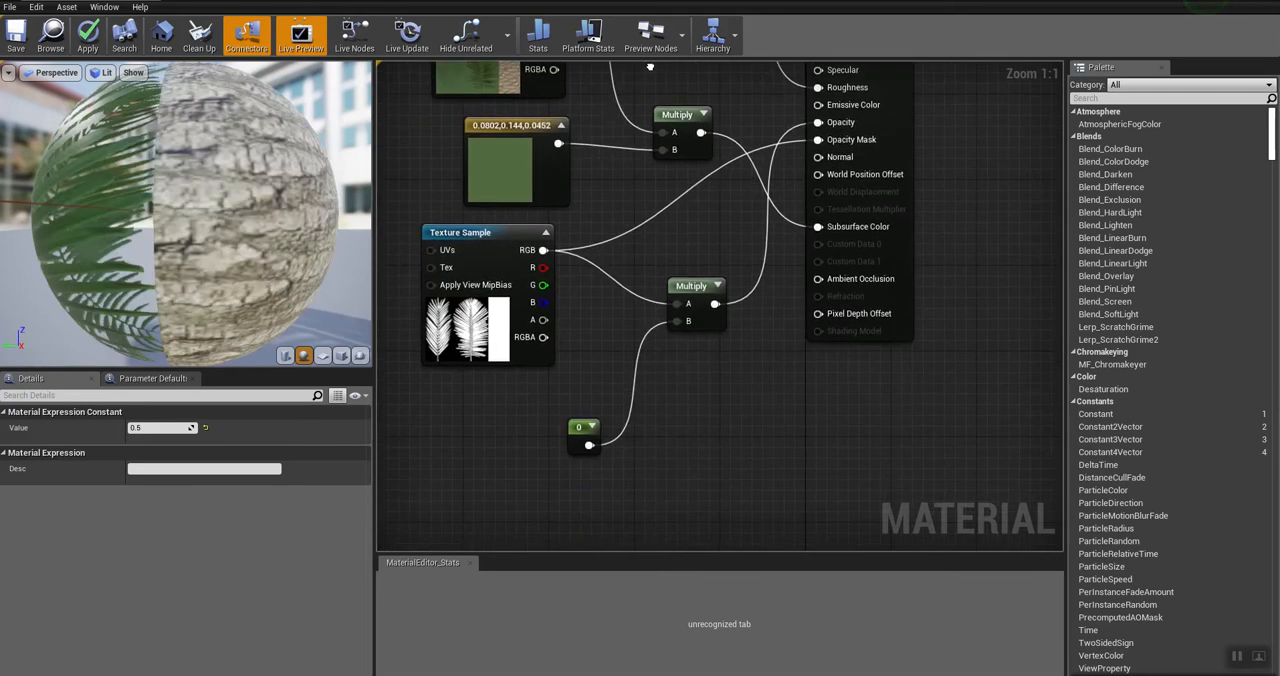
pyautogui.click(492, 237)
pyautogui.moveTo(492, 237); pyautogui.dragTo(480, 241)
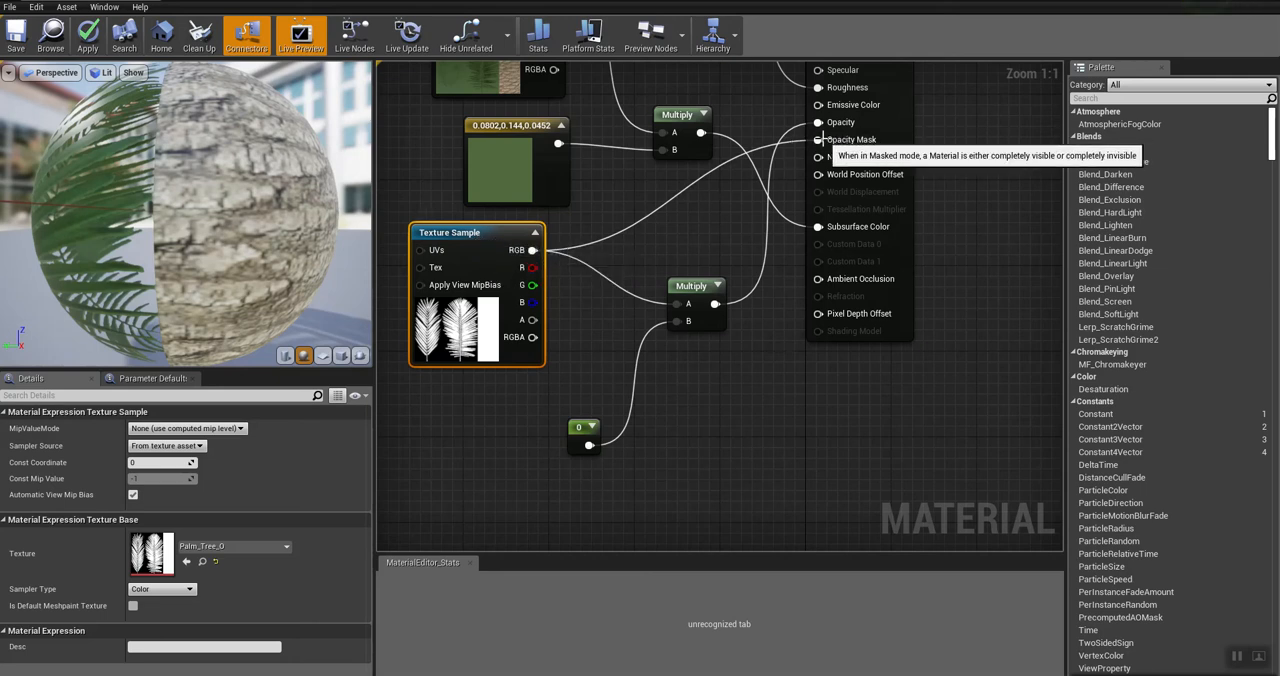
pyautogui.click(692, 285)
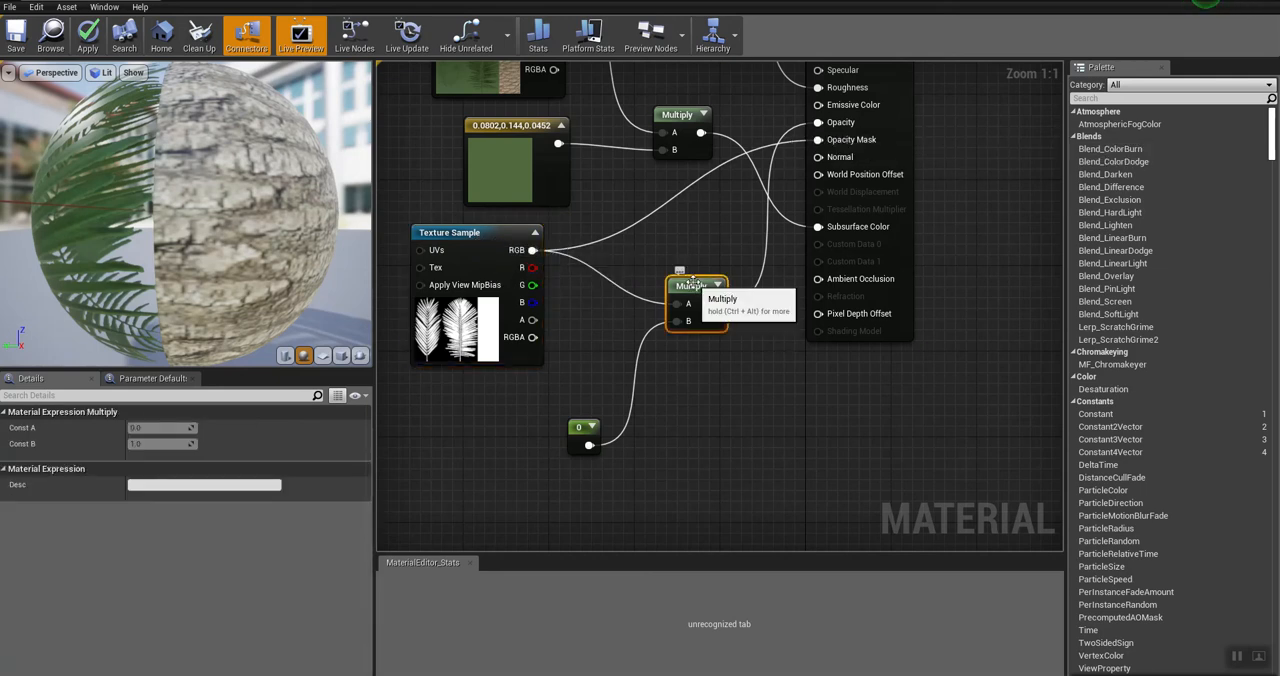
pyautogui.click(578, 430)
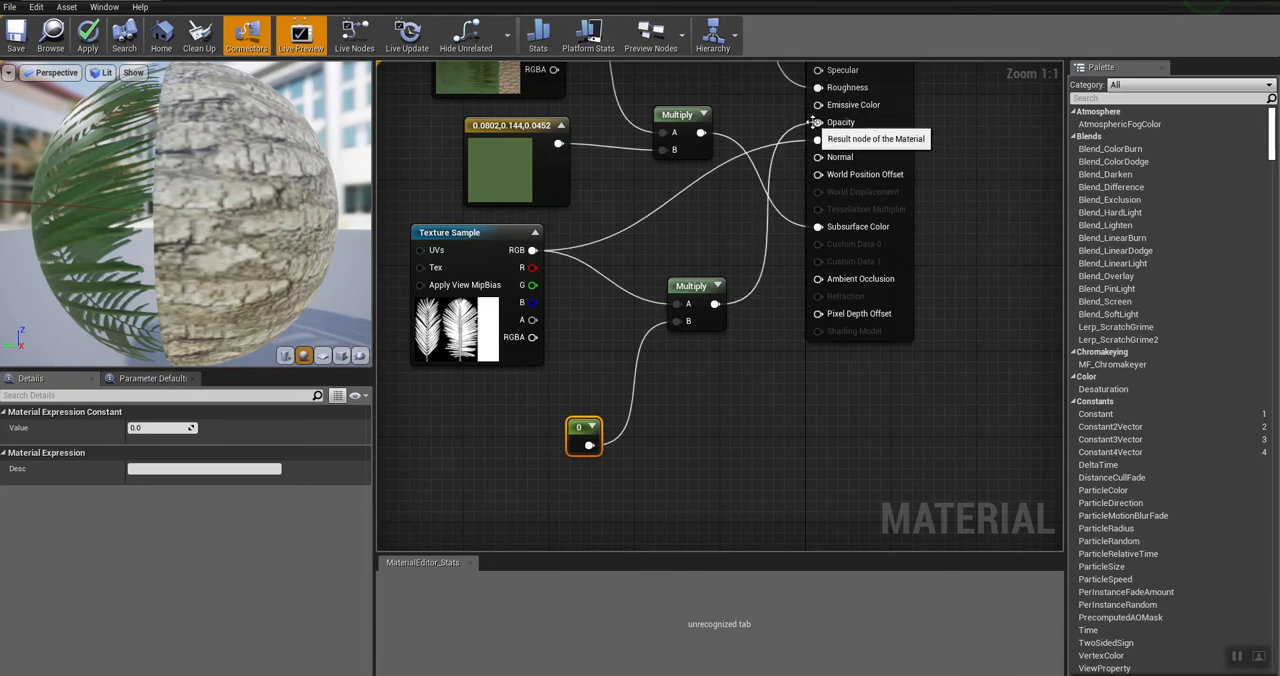
# Step: Shift the Subsurface Color Multiply node and the dark green Constant3Vector node slightly within the M_Fronds graph
pyautogui.moveTo(699, 194); pyautogui.dragTo(726, 320, button='right')
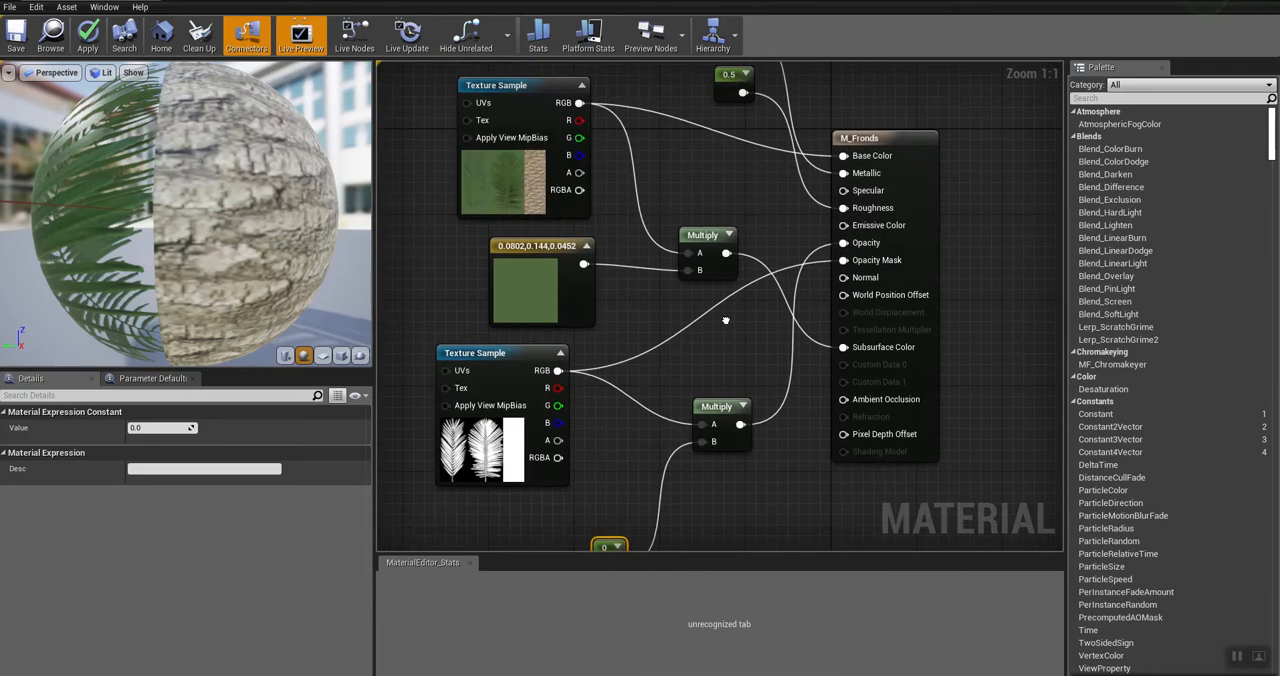
pyautogui.moveTo(706, 233); pyautogui.dragTo(666, 212)
pyautogui.moveTo(540, 247); pyautogui.dragTo(528, 247)
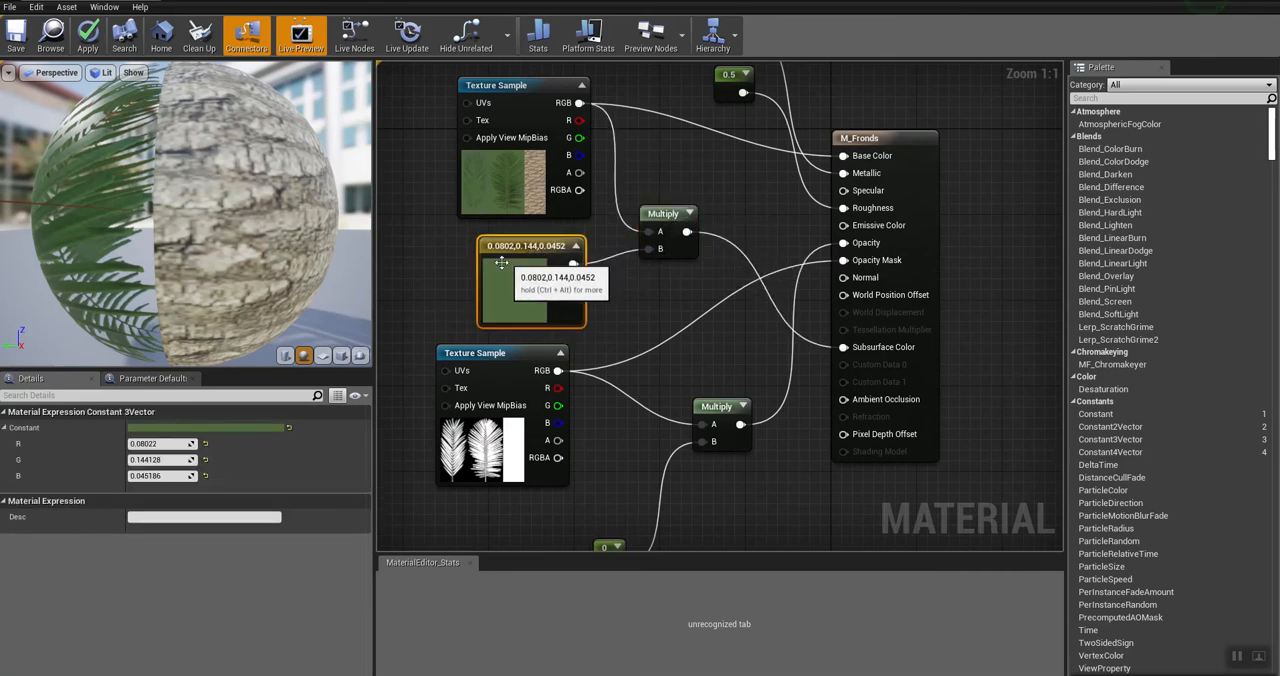
# Step: Try out a new Constant3Vector node in light green (R 0.566117, G 0.807292, B 0.54004) and delete it
pyautogui.moveTo(422, 241); pyautogui.dragTo(637, 243, button='right')
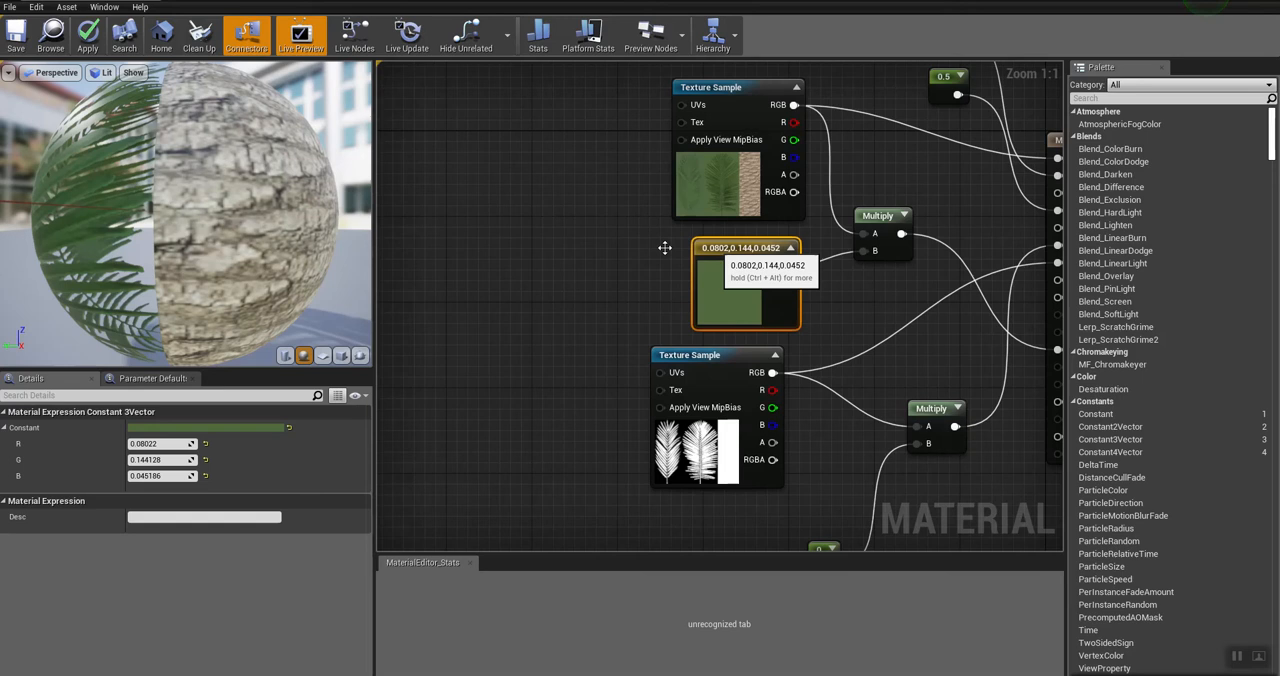
pyautogui.rightClick(496, 205)
pyautogui.click(522, 276)
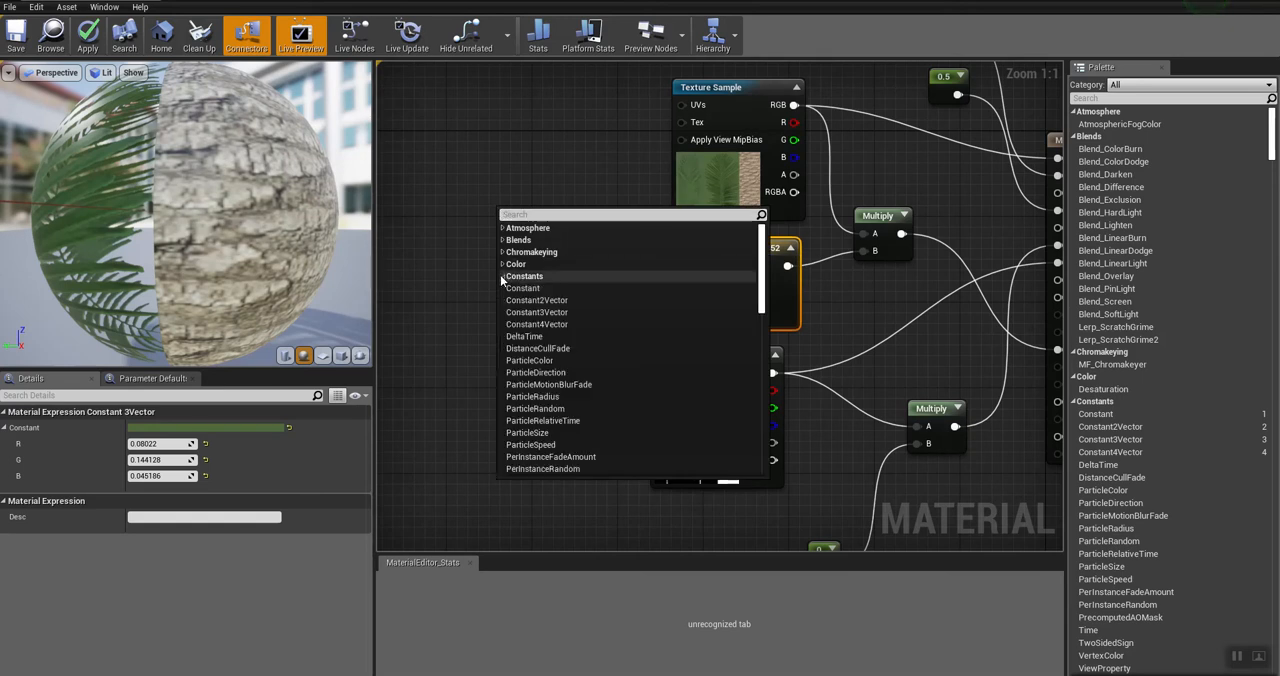
pyautogui.click(520, 312)
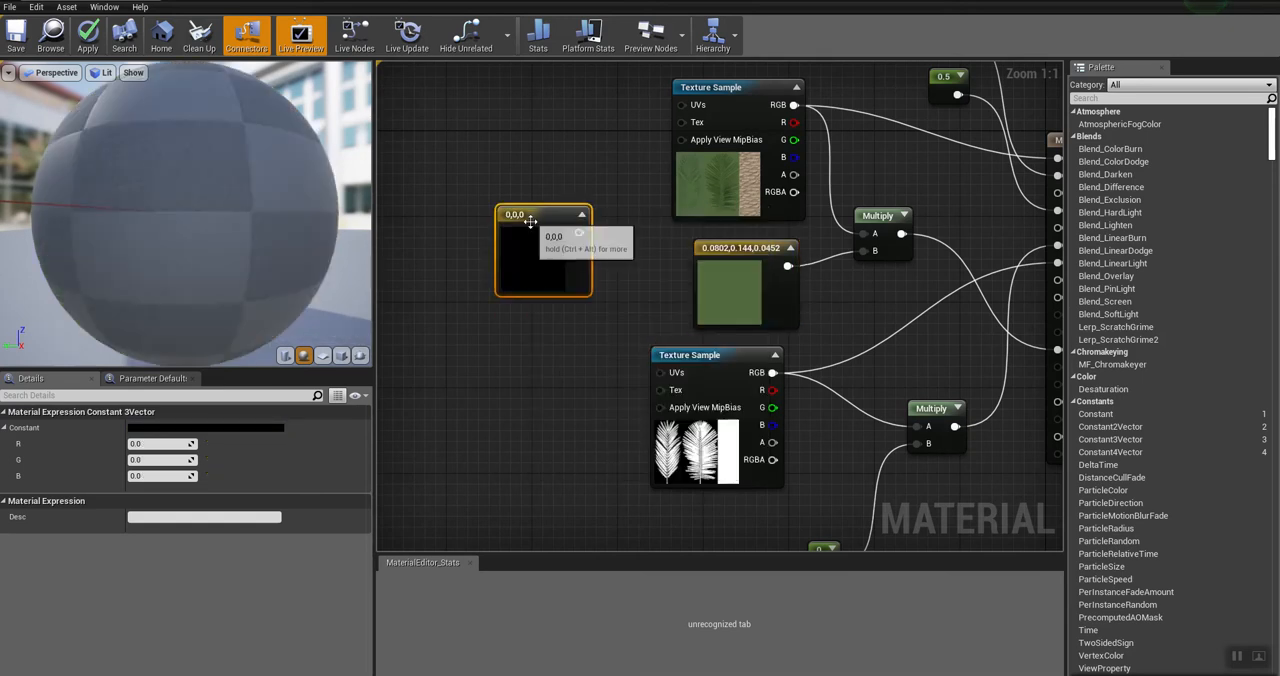
pyautogui.click(211, 431)
pyautogui.click(287, 452)
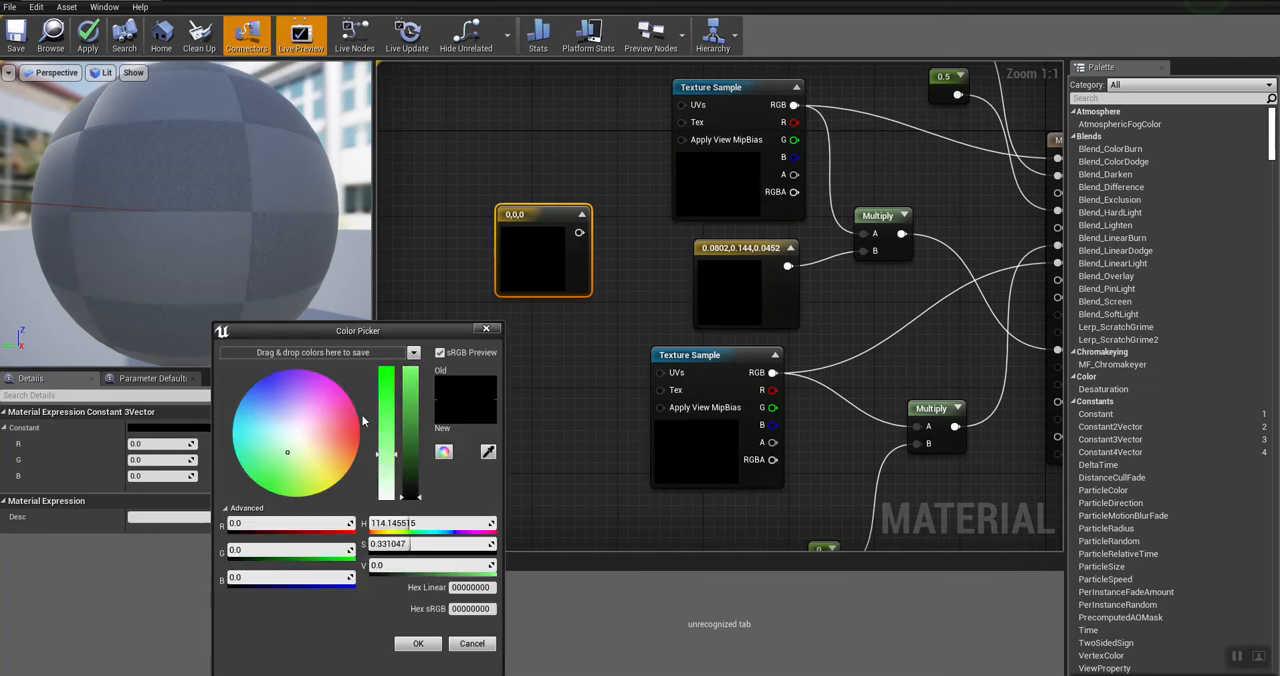
pyautogui.click(411, 396)
pyautogui.click(418, 643)
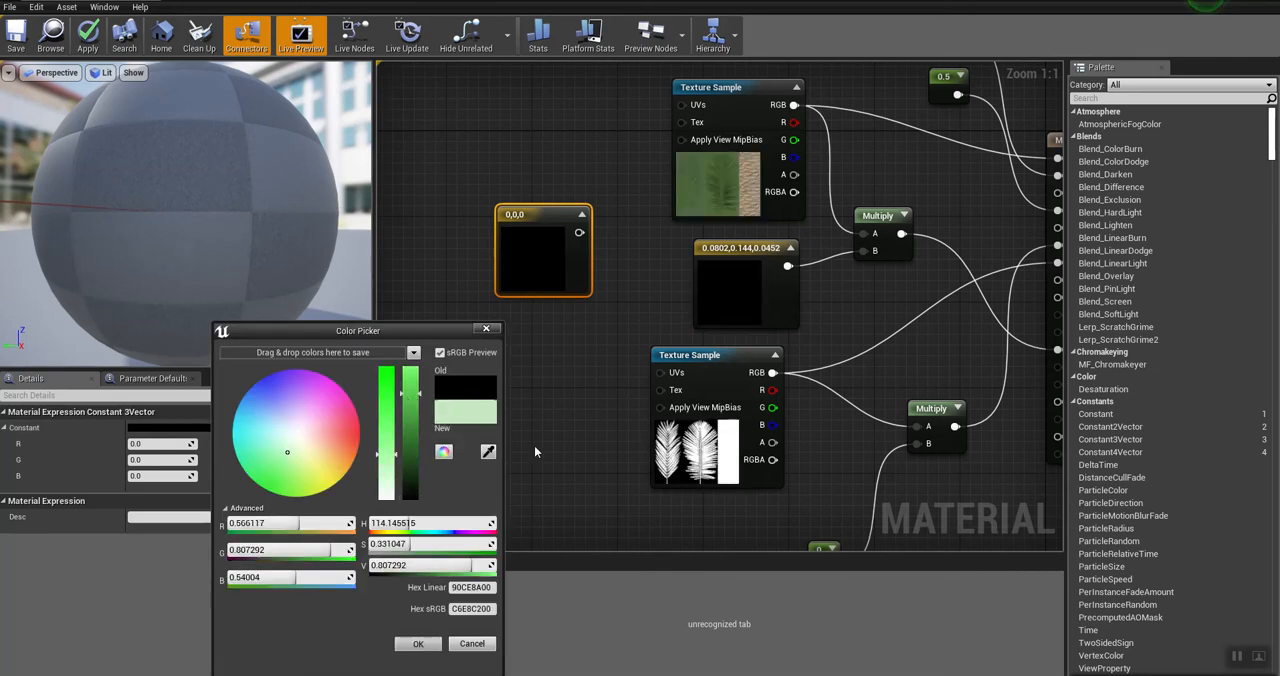
pyautogui.moveTo(543, 276); pyautogui.dragTo(504, 277)
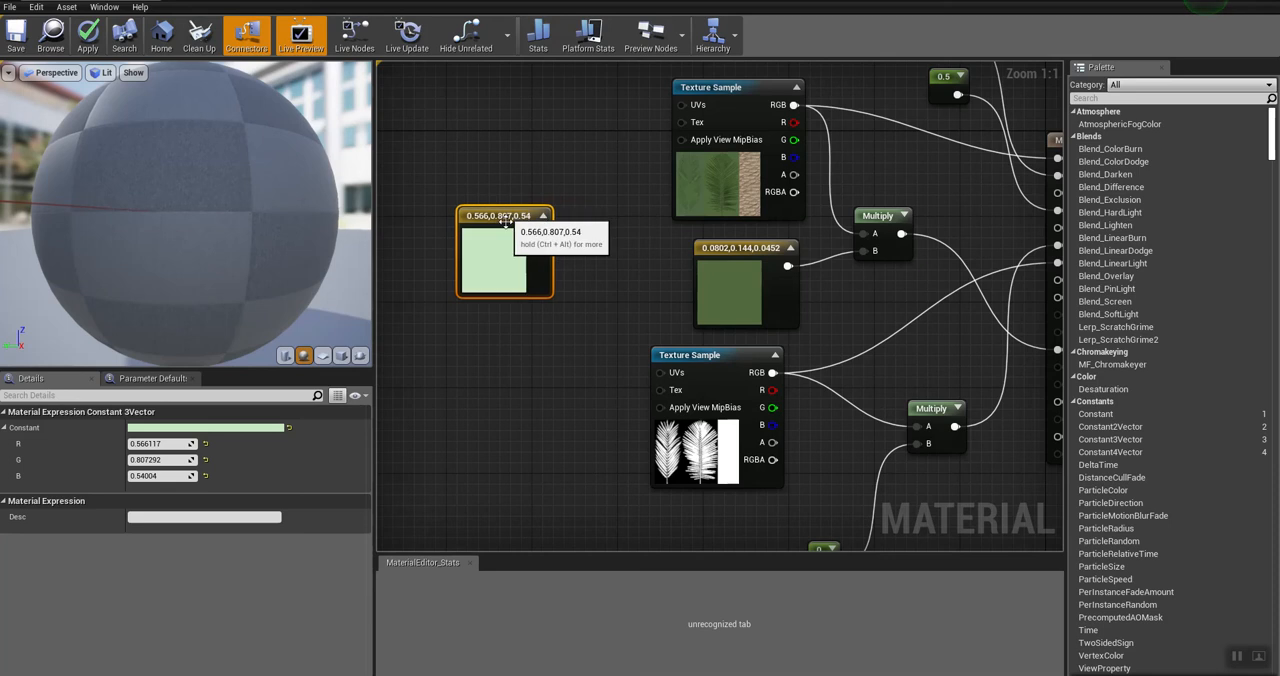
pyautogui.press('Delete')
# Step: Trace the dark green constant's path through Multiply to Subsurface Color, and close M_Fronds without applying the changes
pyautogui.click(779, 284)
pyautogui.moveTo(832, 294); pyautogui.dragTo(669, 232, button='right')
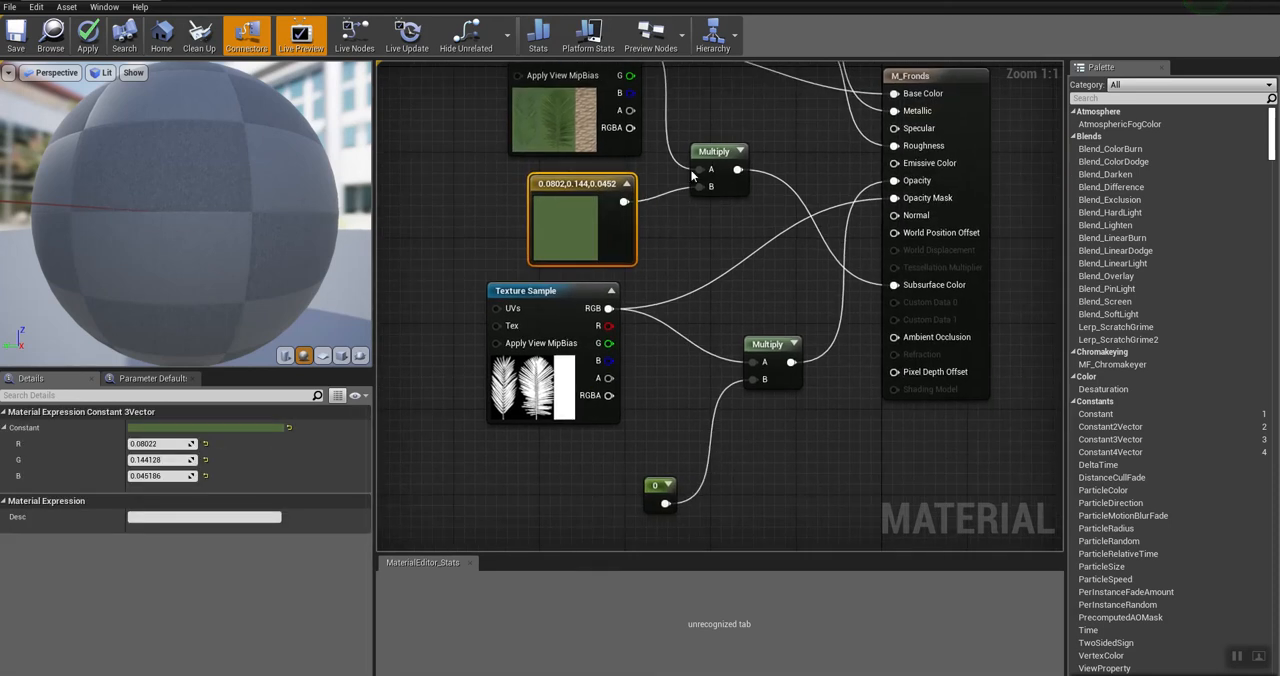
pyautogui.moveTo(622, 201); pyautogui.dragTo(711, 186)
pyautogui.moveTo(870, 272); pyautogui.dragTo(894, 285)
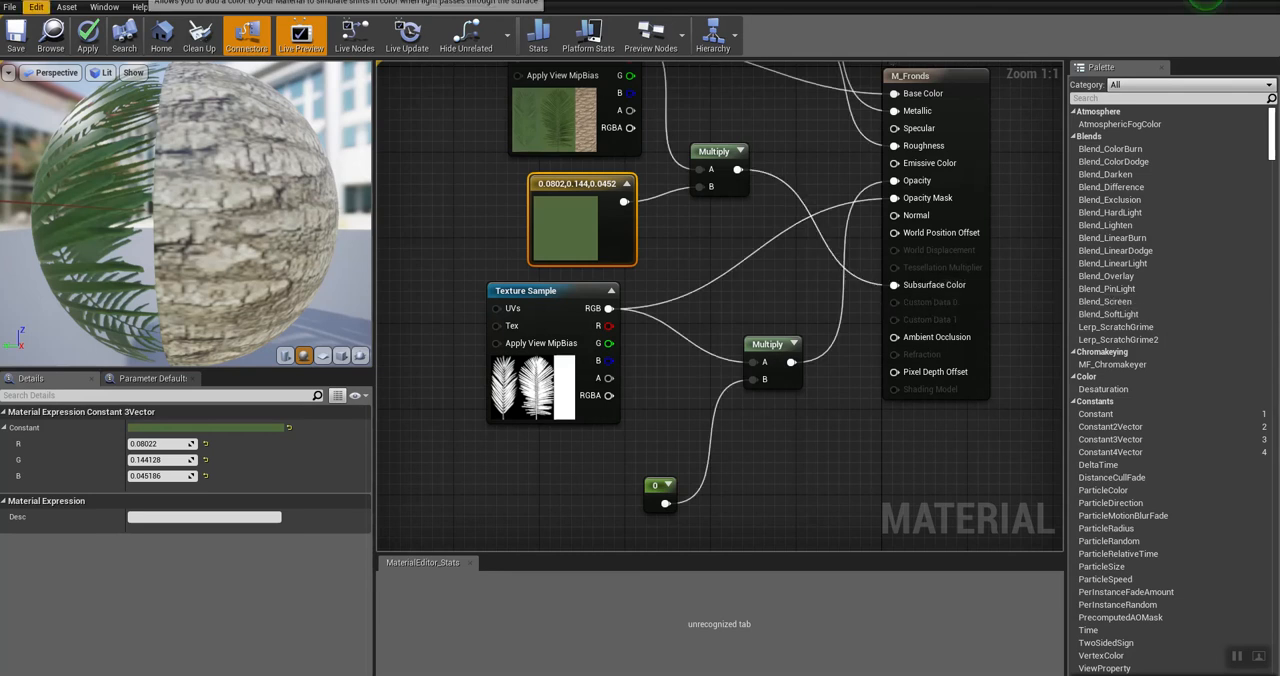
pyautogui.click(148, 1)
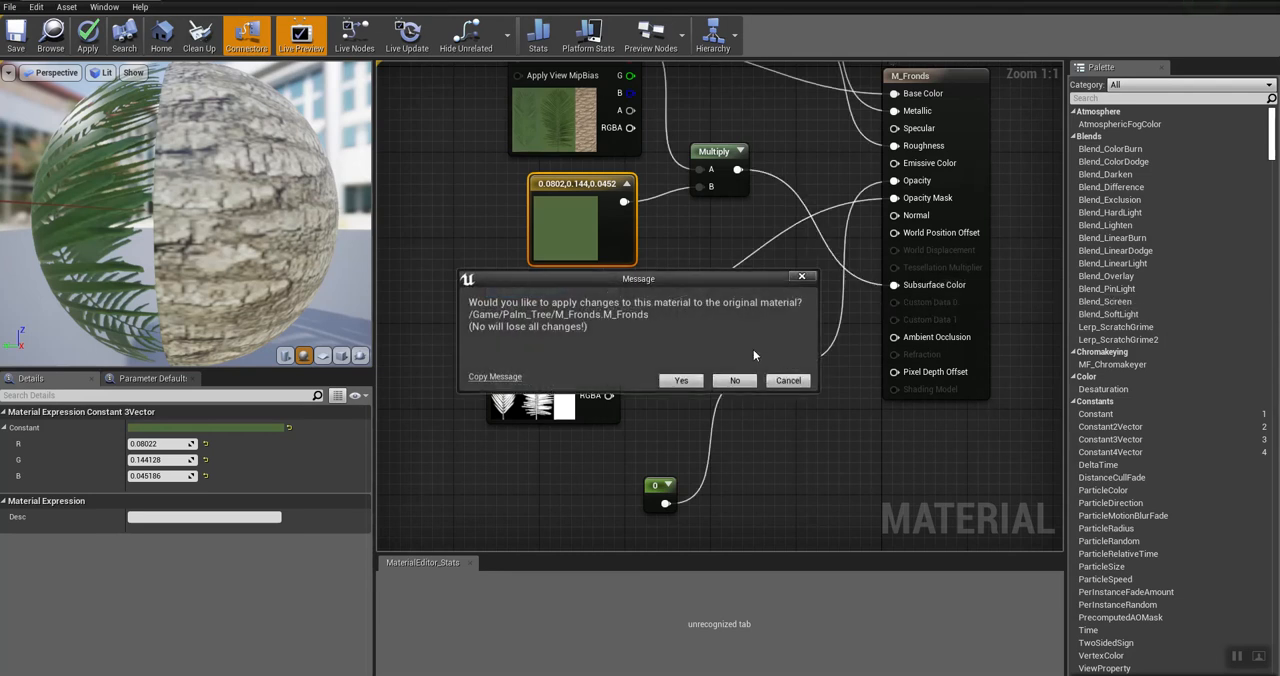
pyautogui.click(734, 380)
# Step: Examine the palm trees in the level viewport, viewing the fronds against the sky from below and up close, and the bark on the trunks
pyautogui.moveTo(636, 201)
pyautogui.mouseDown(button='right')
pyautogui.moveTo(690, 170)
pyautogui.moveTo(645, 140)
pyautogui.moveTo(680, 75)
pyautogui.moveTo(703, 98)
pyautogui.moveTo(678, 106)
pyautogui.moveTo(700, 110)
pyautogui.moveTo(648, 197)
pyautogui.mouseUp(button='right')
pyautogui.press('s')
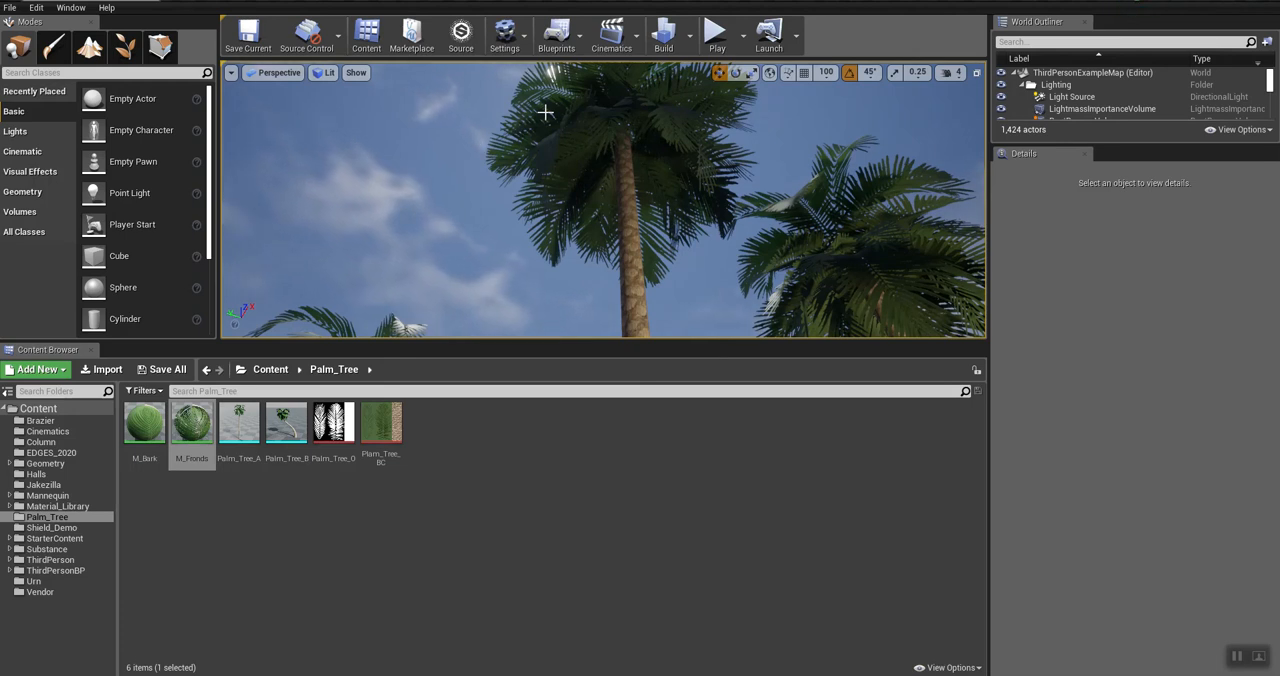
pyautogui.moveTo(611, 204)
pyautogui.mouseDown(button='right')
pyautogui.moveTo(609, 165)
pyautogui.moveTo(611, 204)
pyautogui.mouseUp(button='right')
pyautogui.press('d')
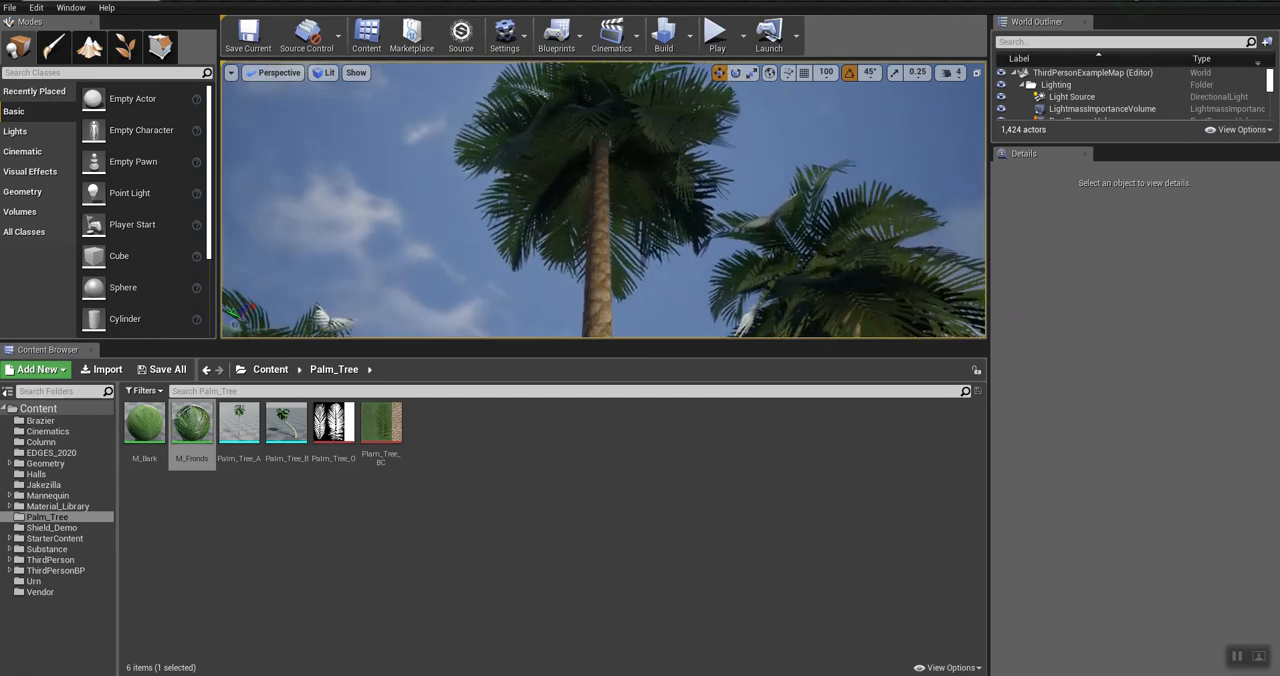
pyautogui.press('a')
pyautogui.press('d')
pyautogui.press('d')
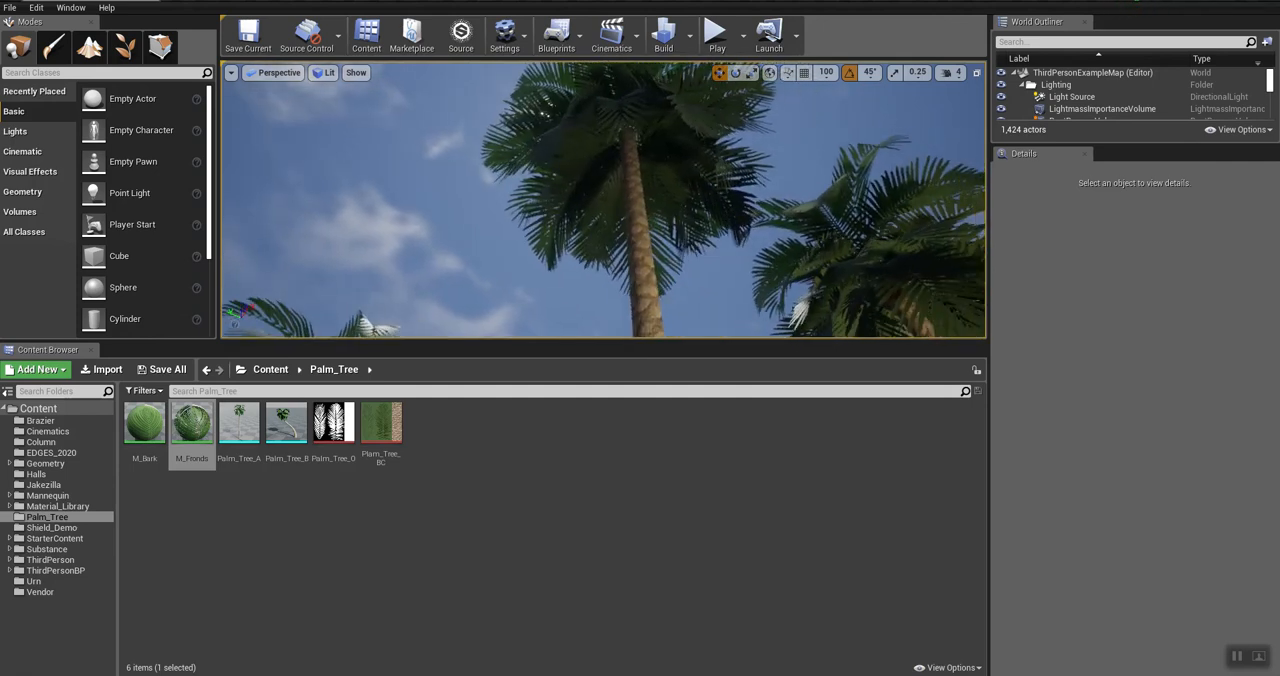
pyautogui.press('e')
pyautogui.press('w')
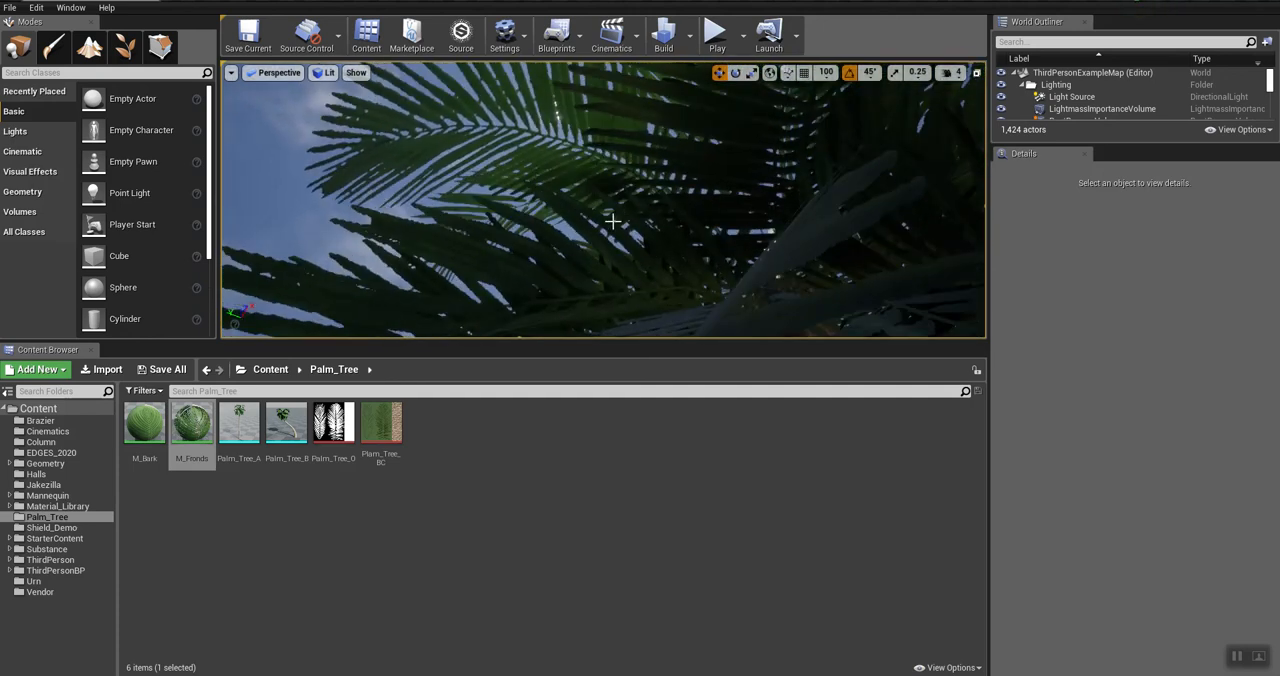
pyautogui.press('s')
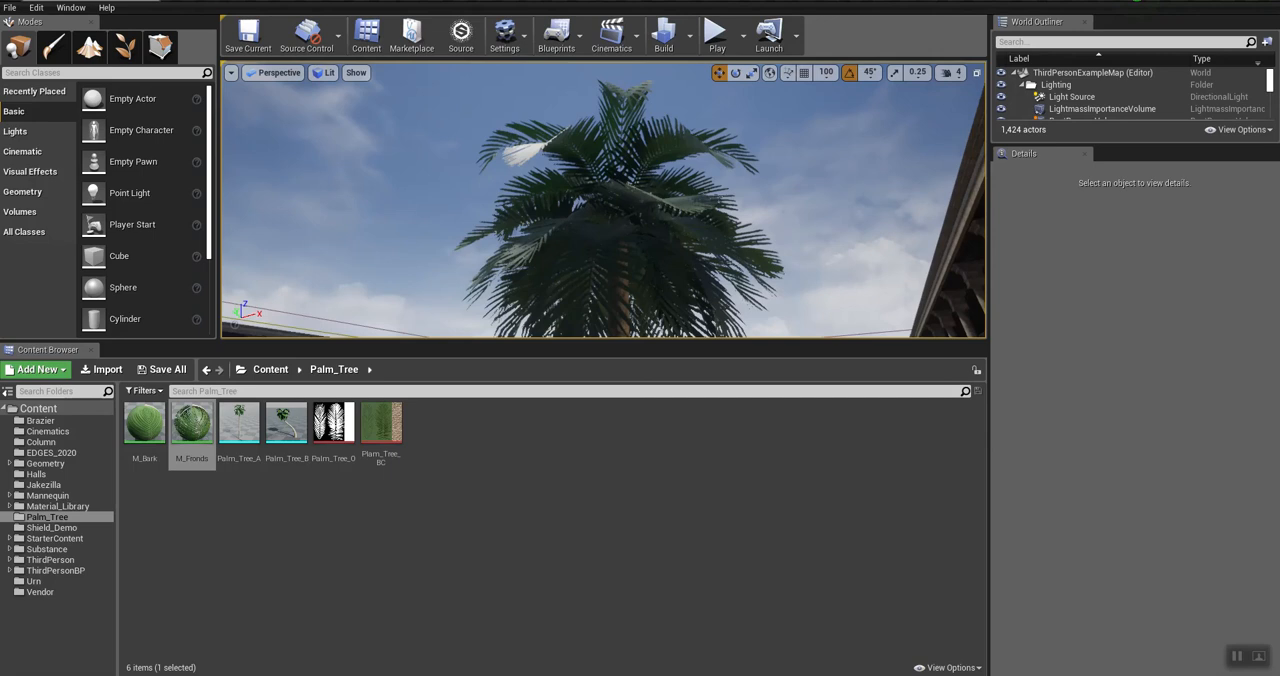
pyautogui.press('w')
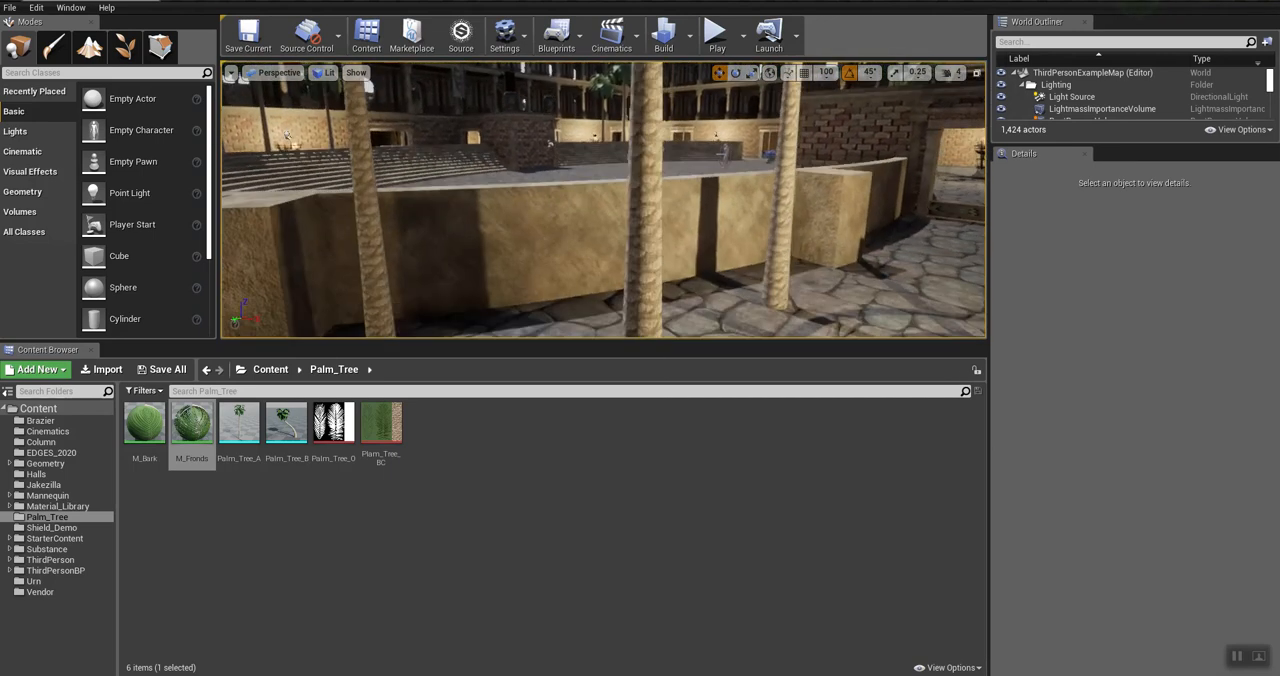
pyautogui.moveTo(604, 200); pyautogui.dragTo(584, 160, button='right')
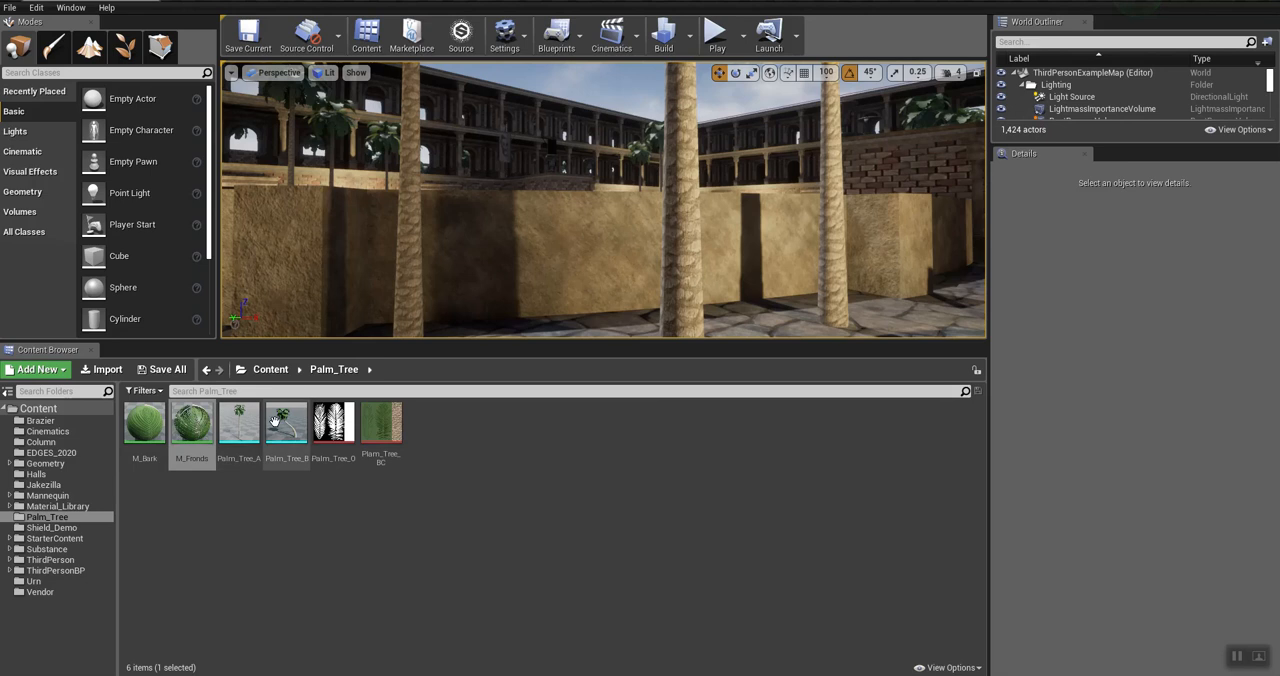
pyautogui.moveTo(280, 424)
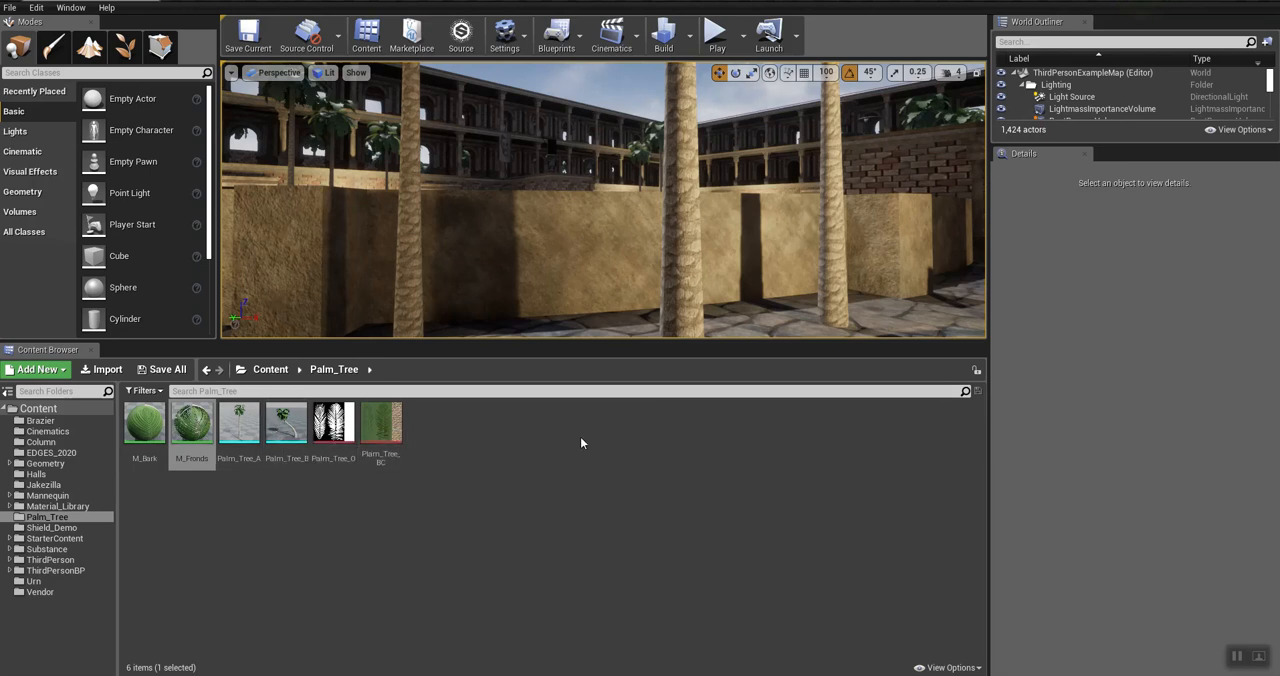